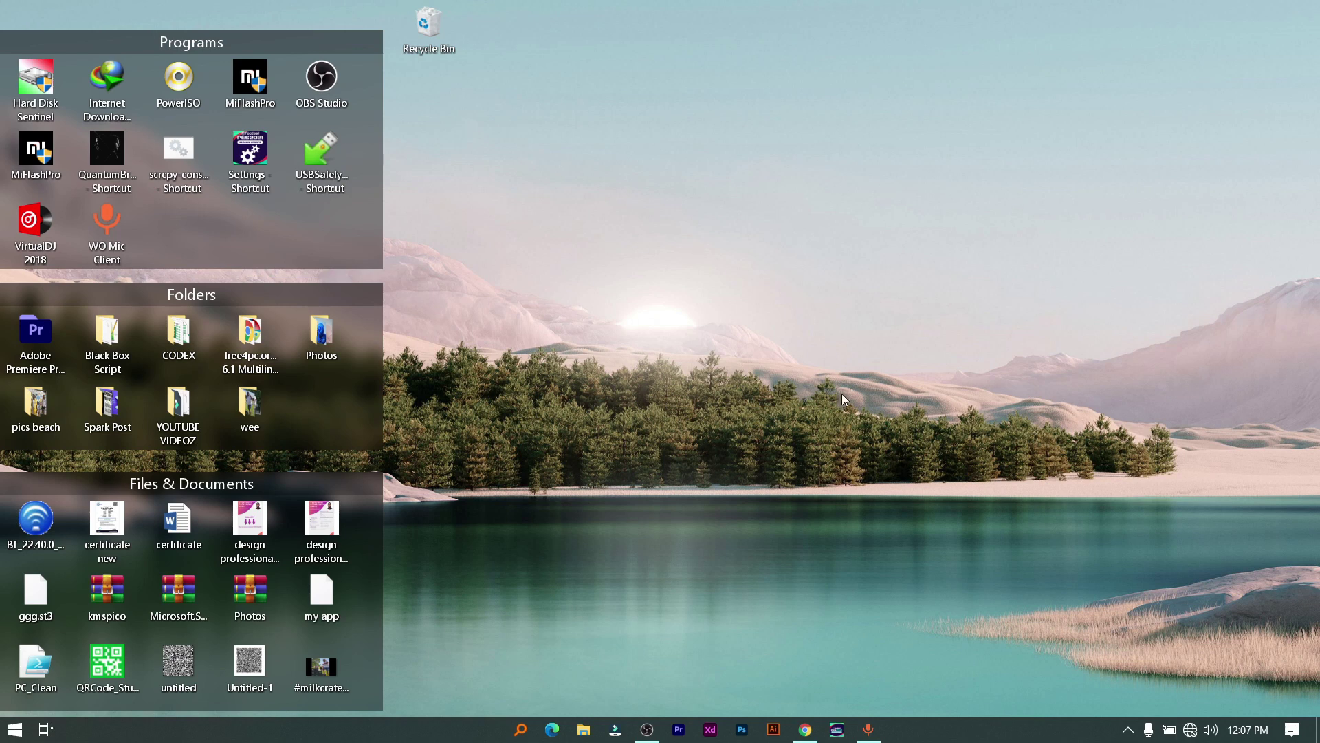
Bring Google Chrome forward showing the ds4windows.com homepage with its download option.
left_click(806, 729)
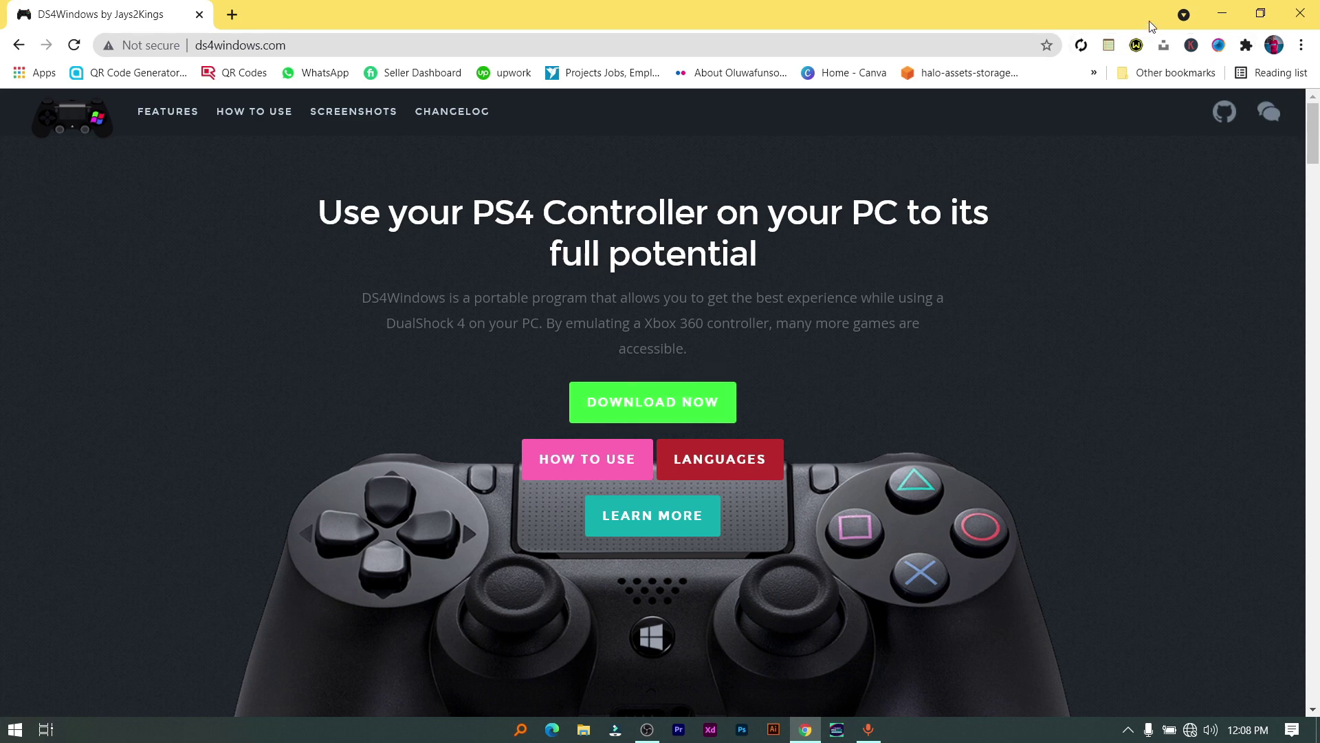
Extract the DS4Windows archive in Downloads > Compressed to a new DS4Windows folder and refresh the listing.
key("super+d")
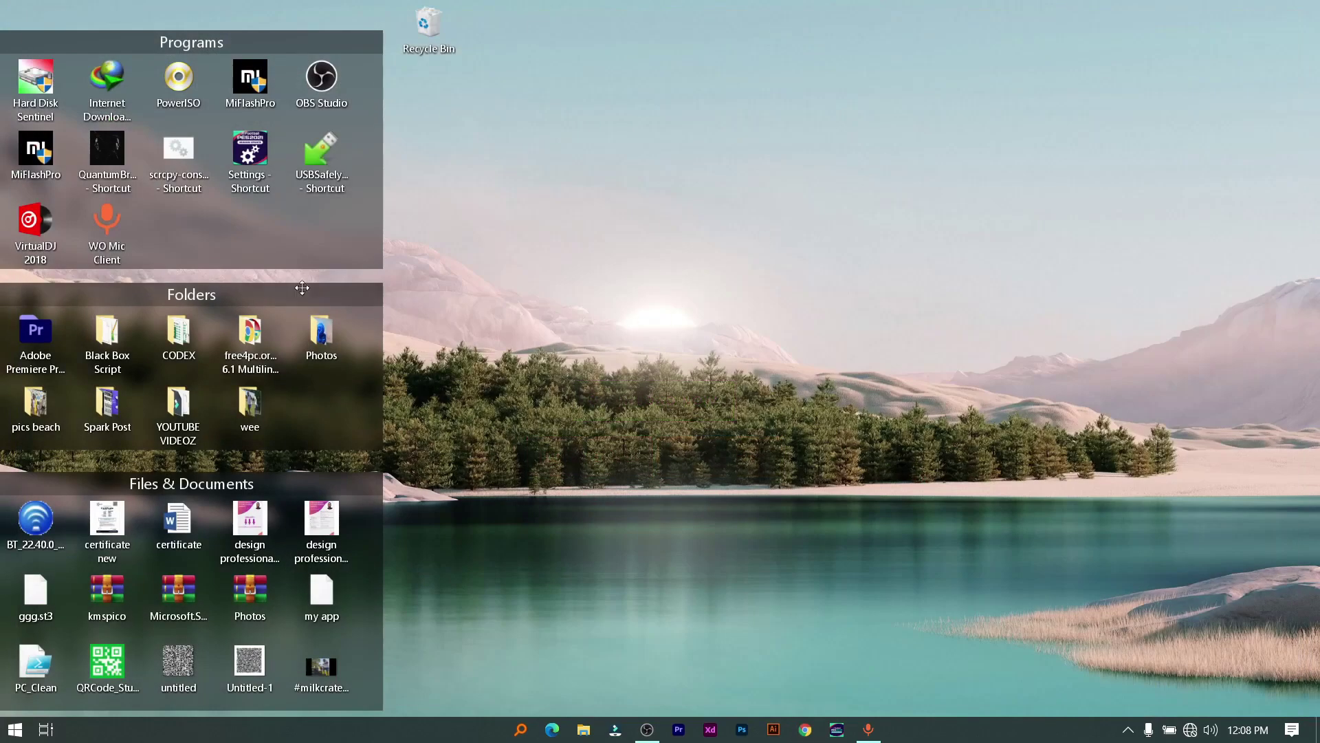
double_click(332, 351)
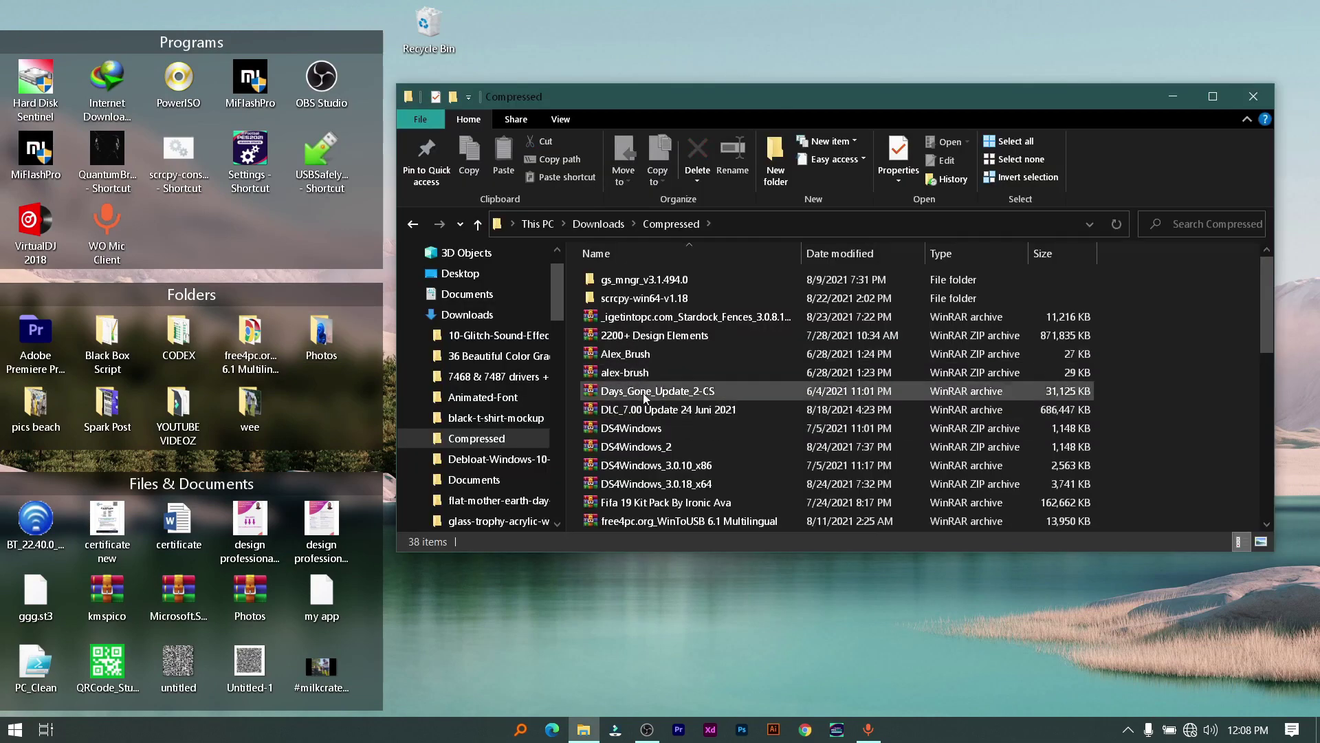
left_click(652, 429)
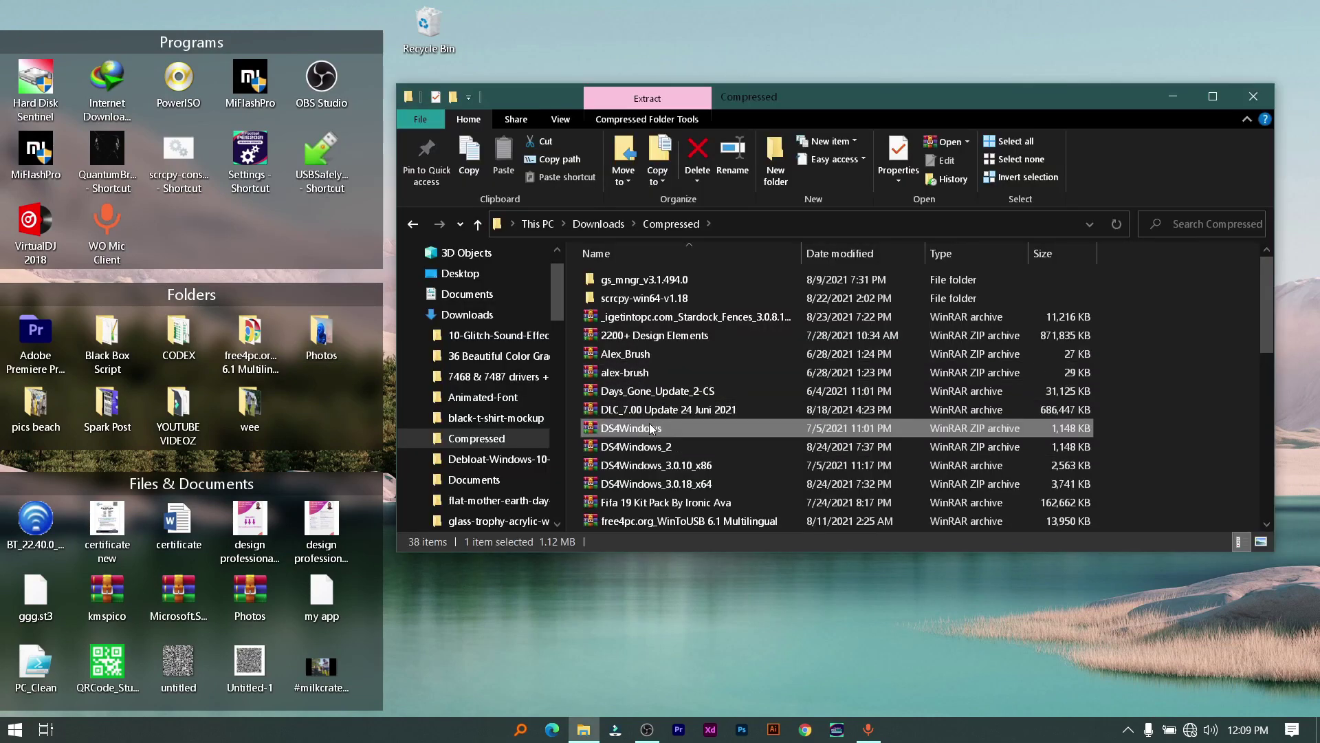
right_click(650, 427)
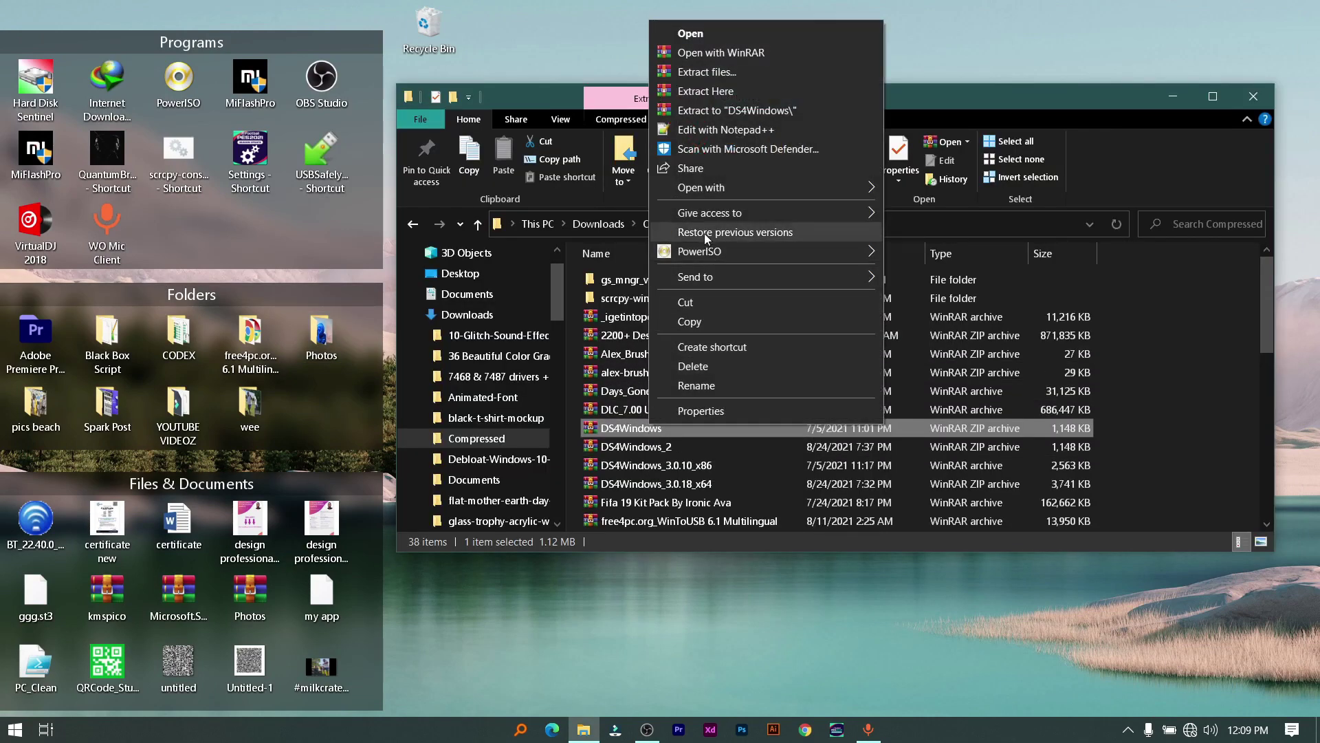
mouse_move(667, 277)
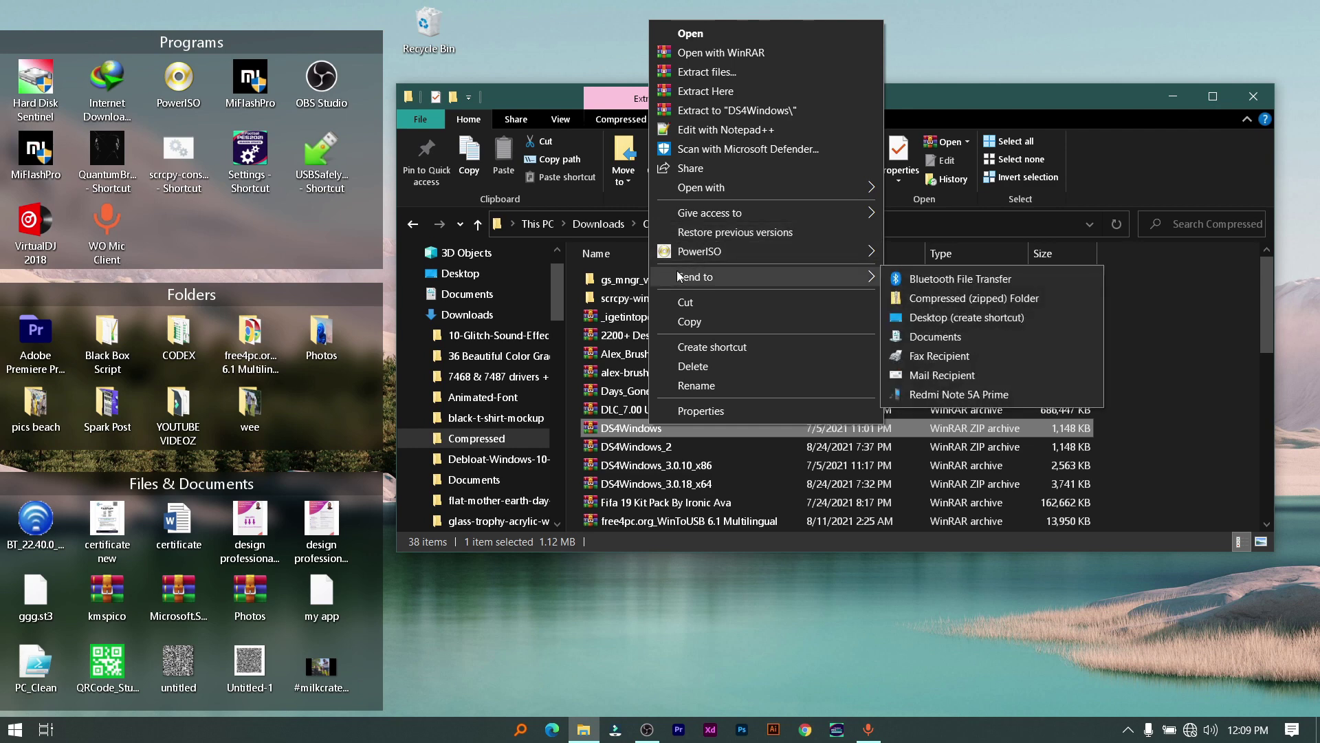
left_click(701, 111)
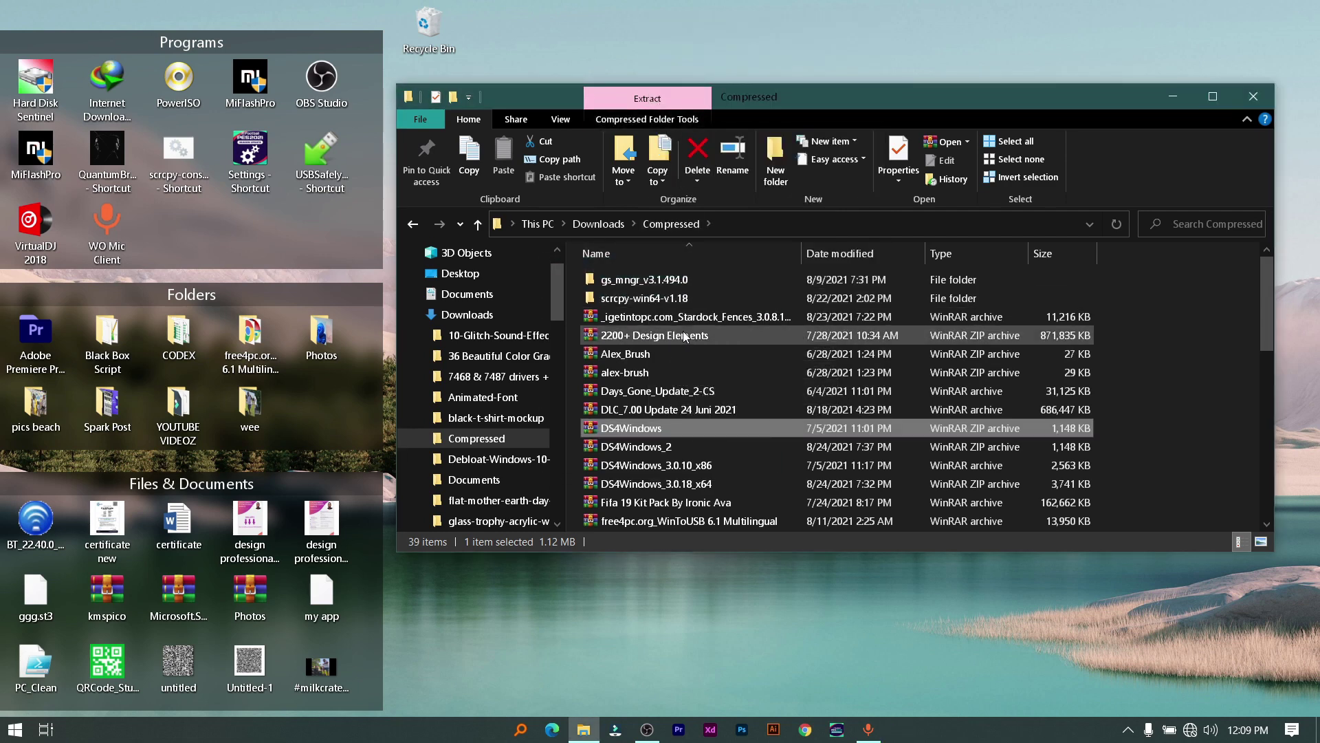
right_click(1124, 333)
left_click(1191, 407)
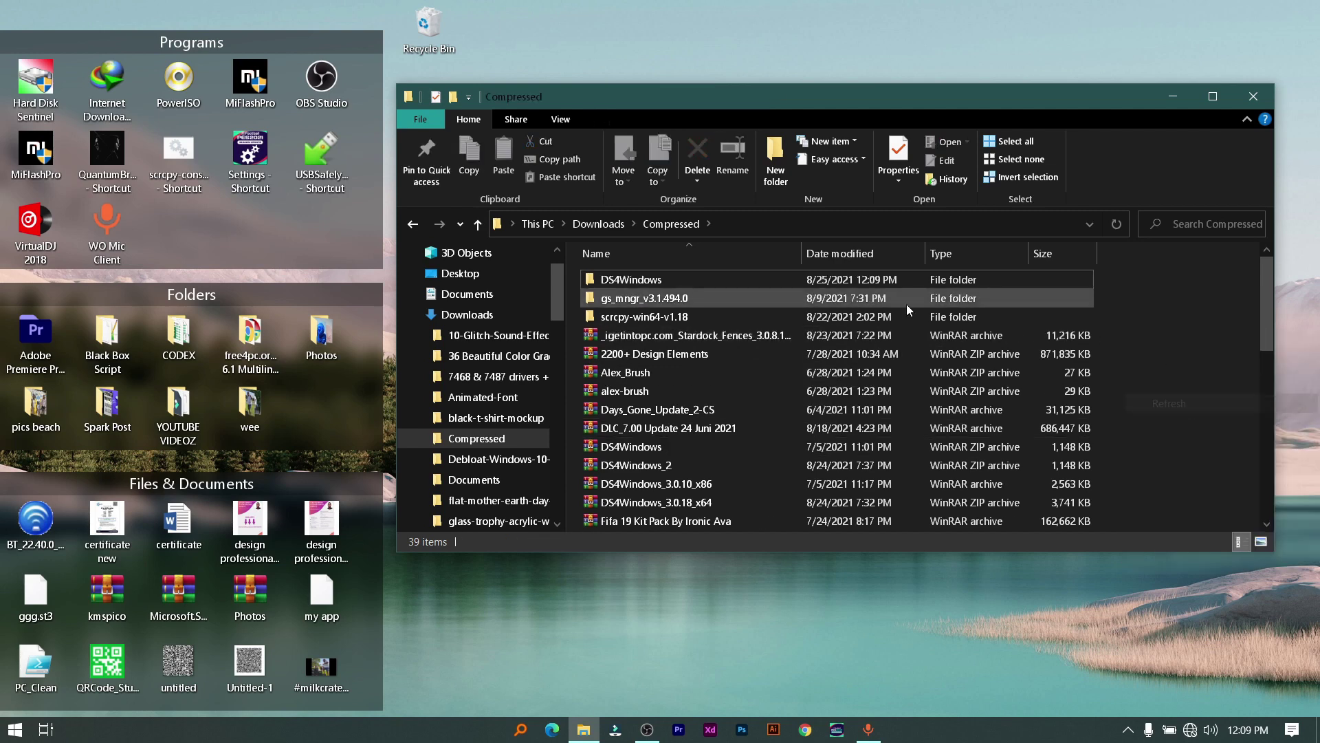
left_click(699, 279)
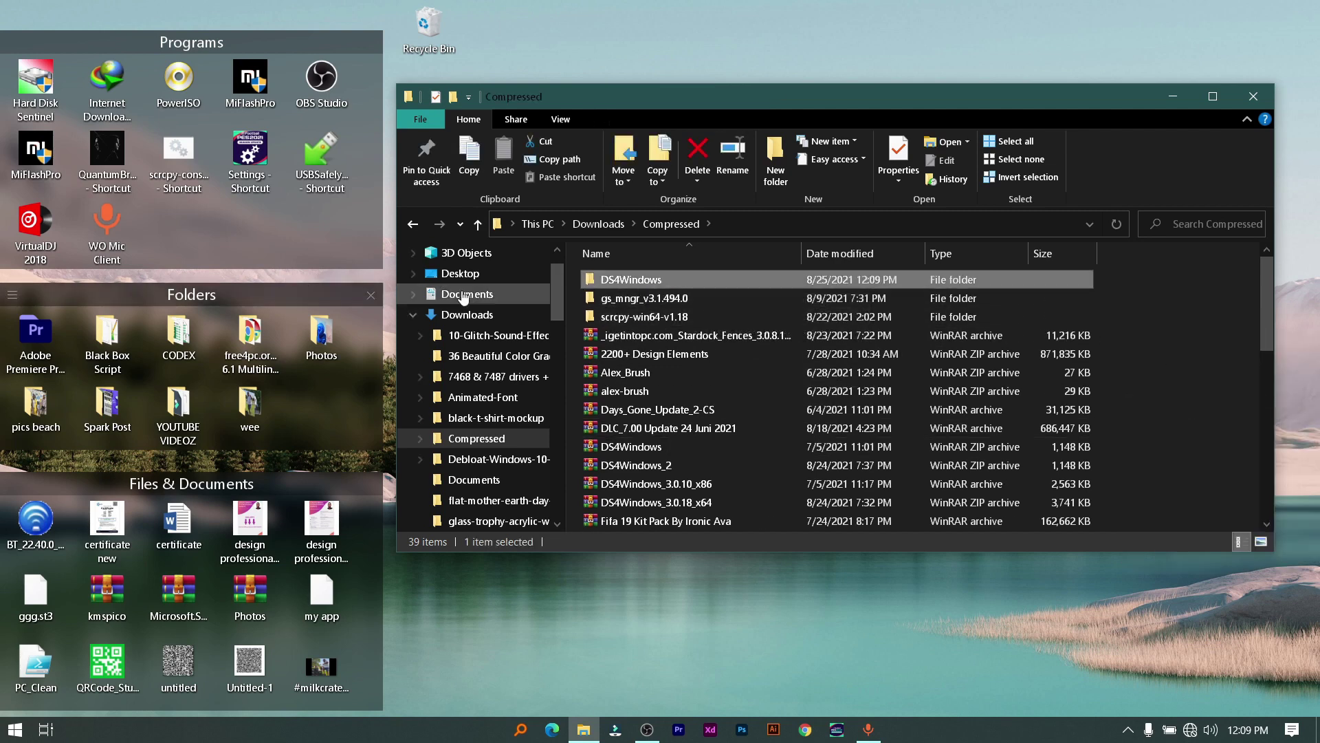
Open C:\Program Files in a second Explorer window placed beside the Compressed folder.
double_click(331, 338)
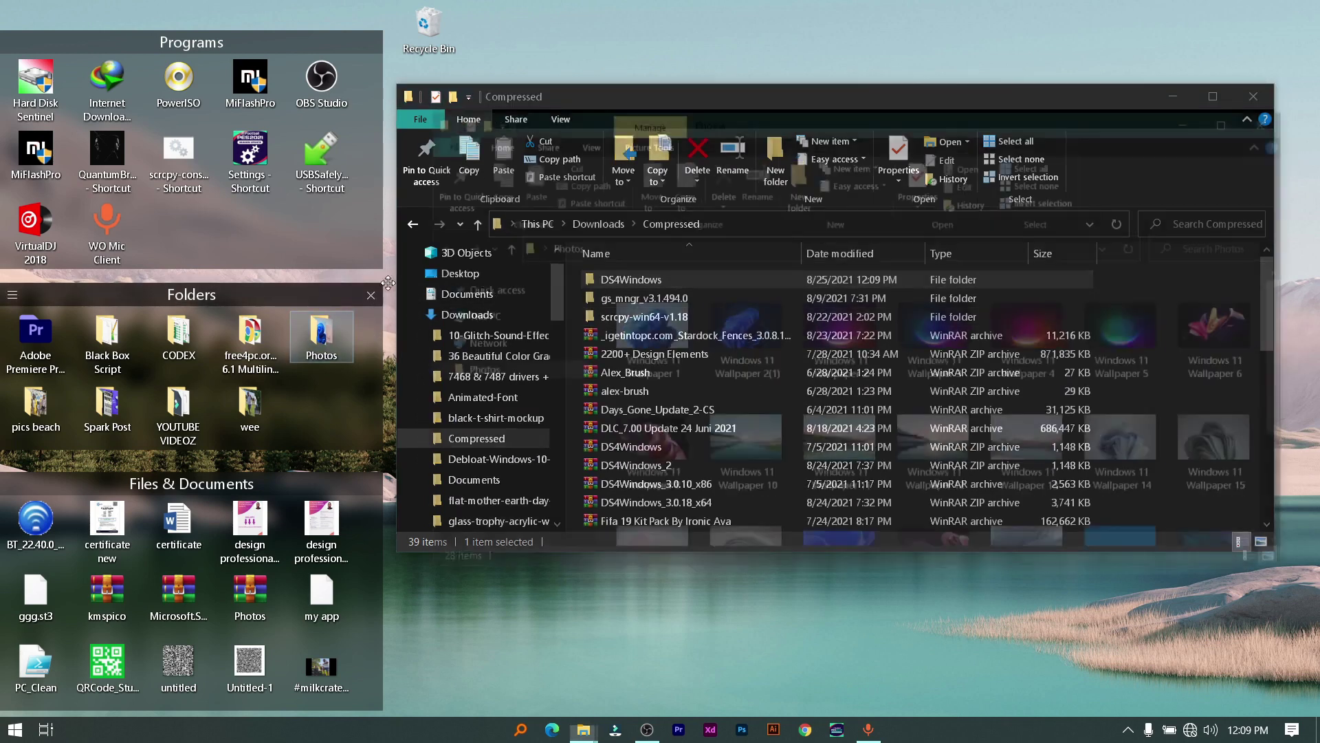
left_click(524, 437)
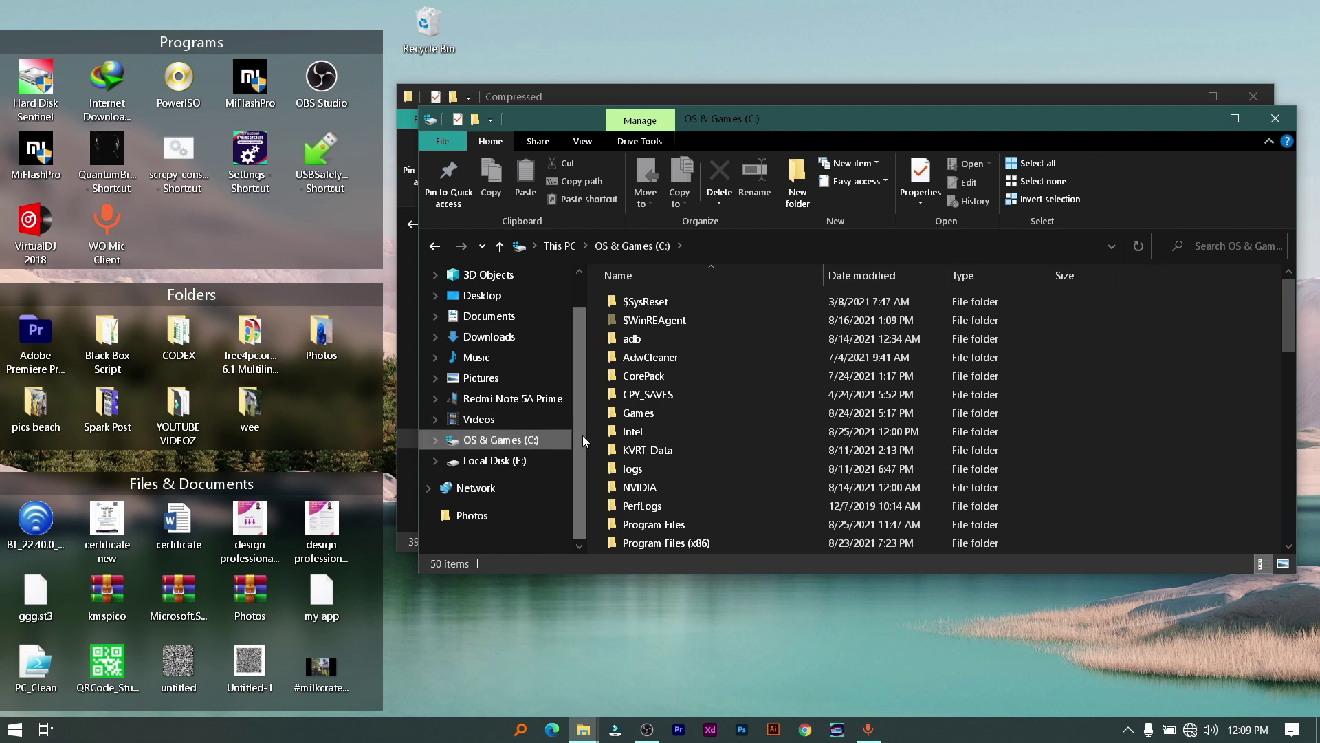
double_click(649, 524)
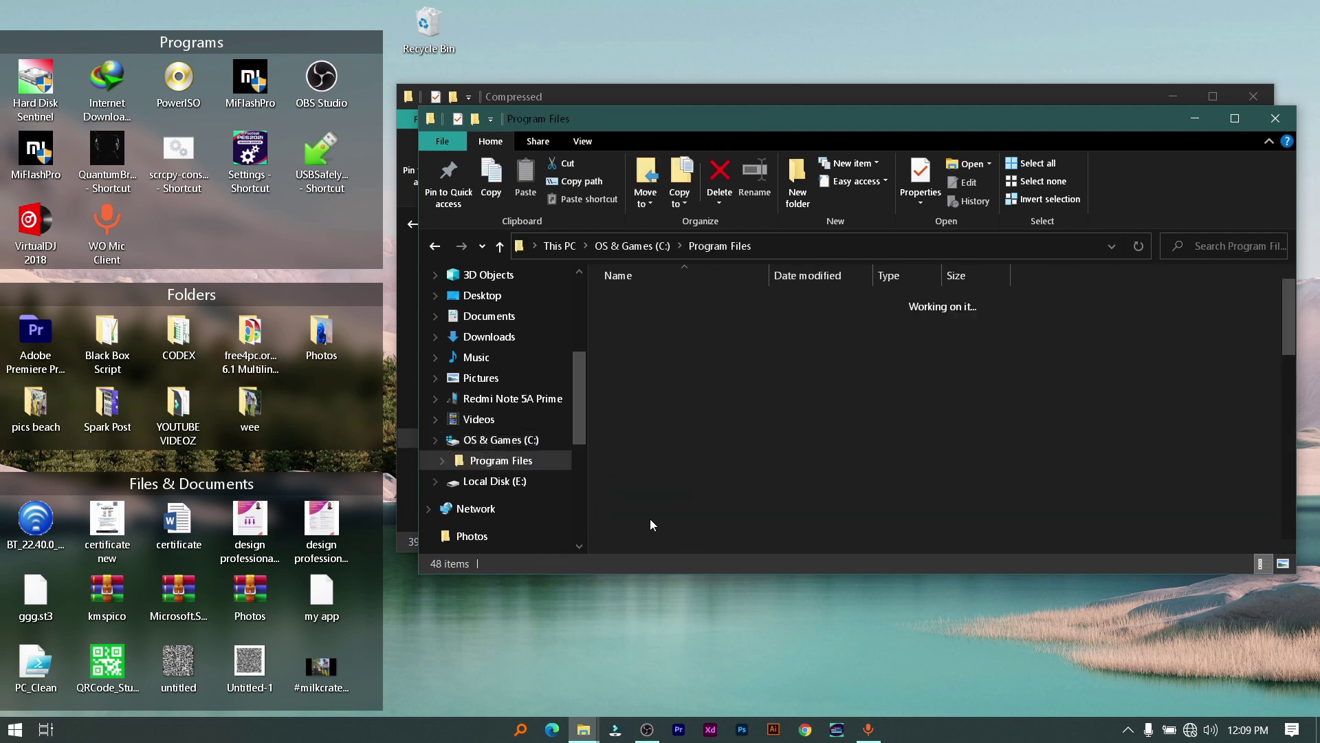
scroll(663, 469, "down", 4)
scroll(644, 364, "up", 3)
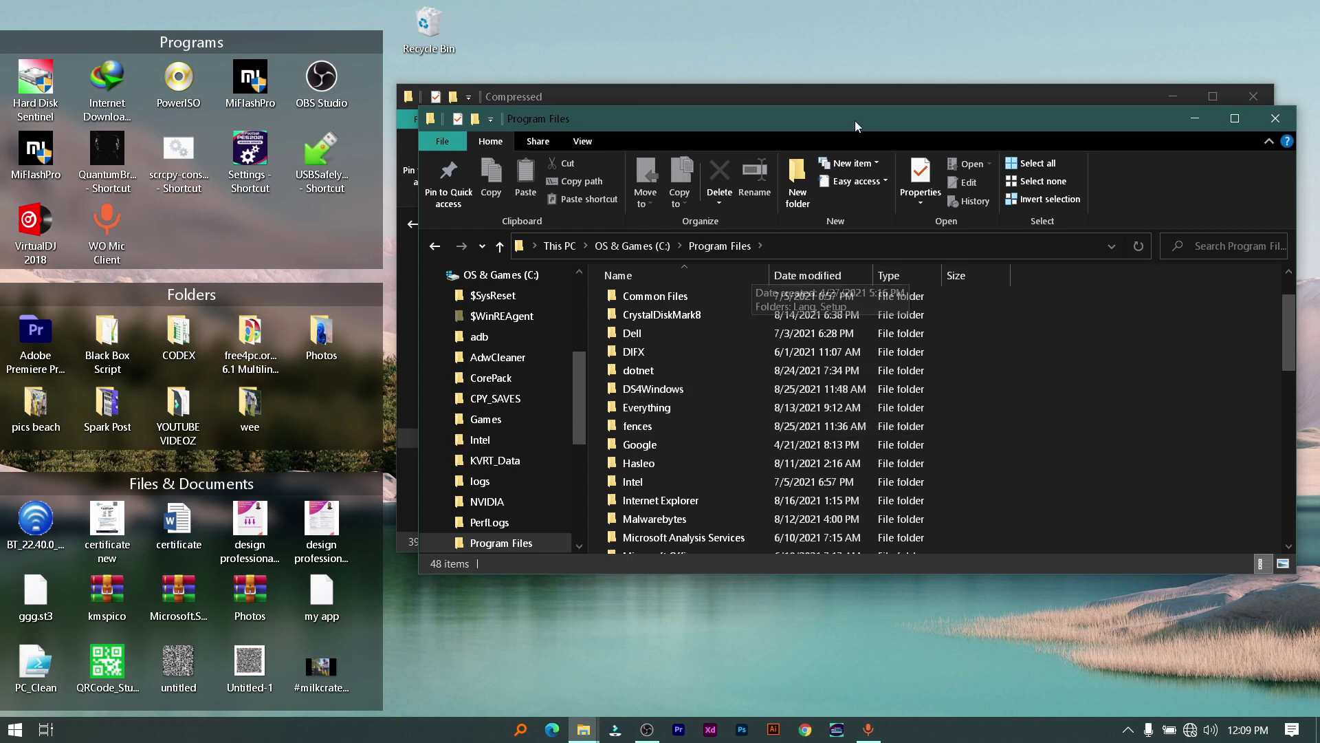
left_click_drag(927, 127, 393, 160)
Move the DS4Windows folder into Program Files, replacing existing files with administrator permission.
left_click_drag(778, 282, 399, 236)
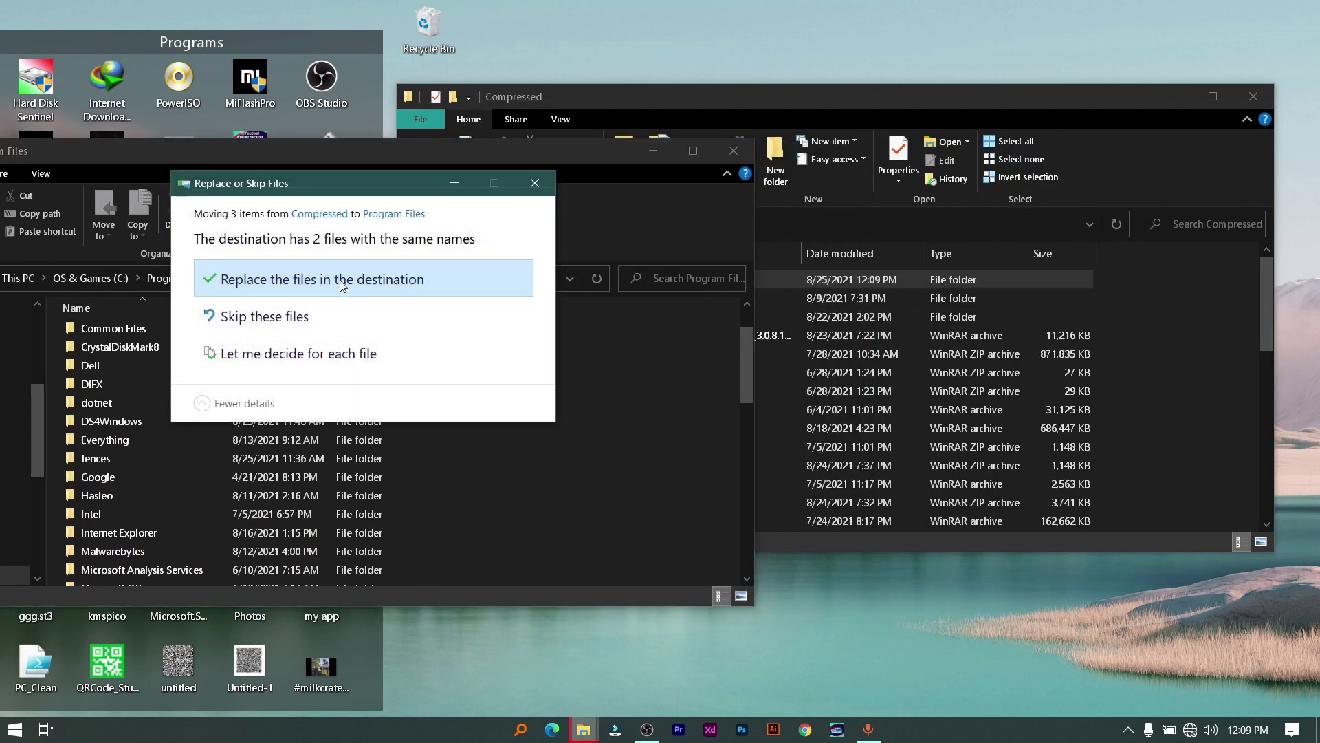
left_click(329, 282)
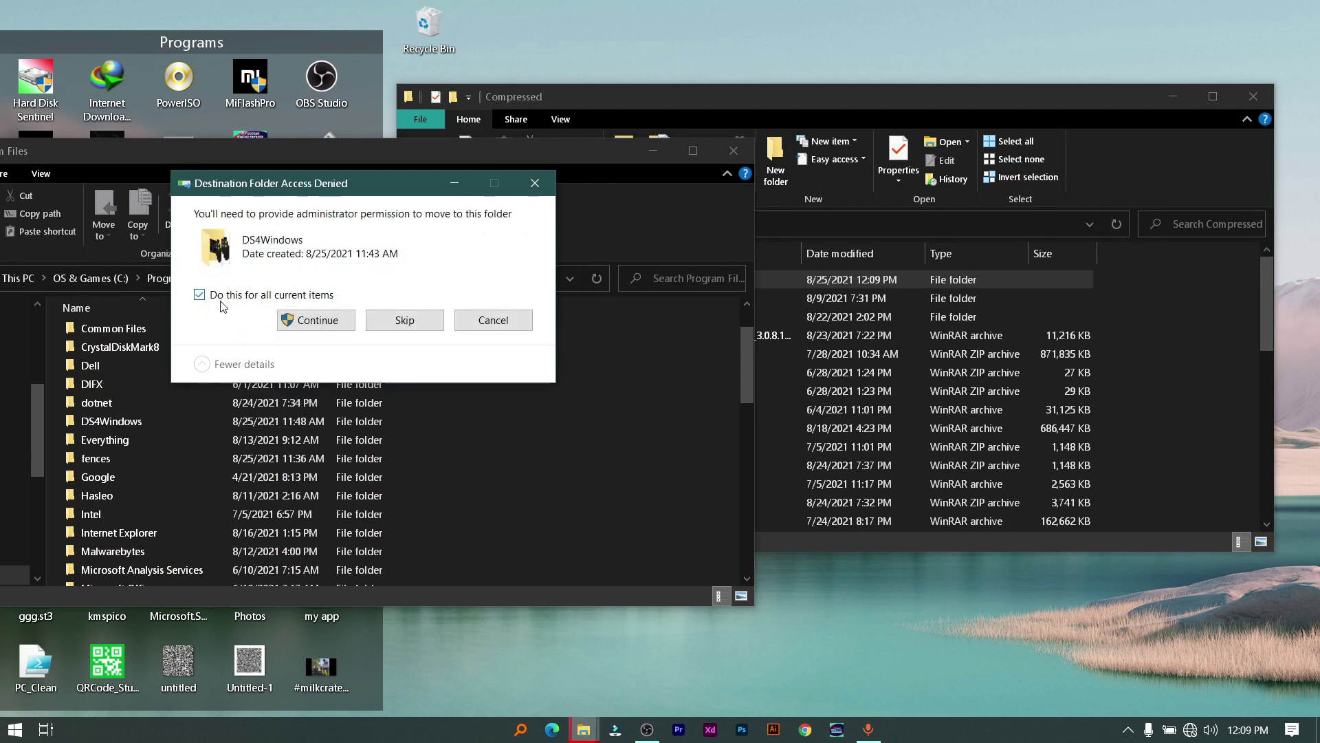
left_click(288, 321)
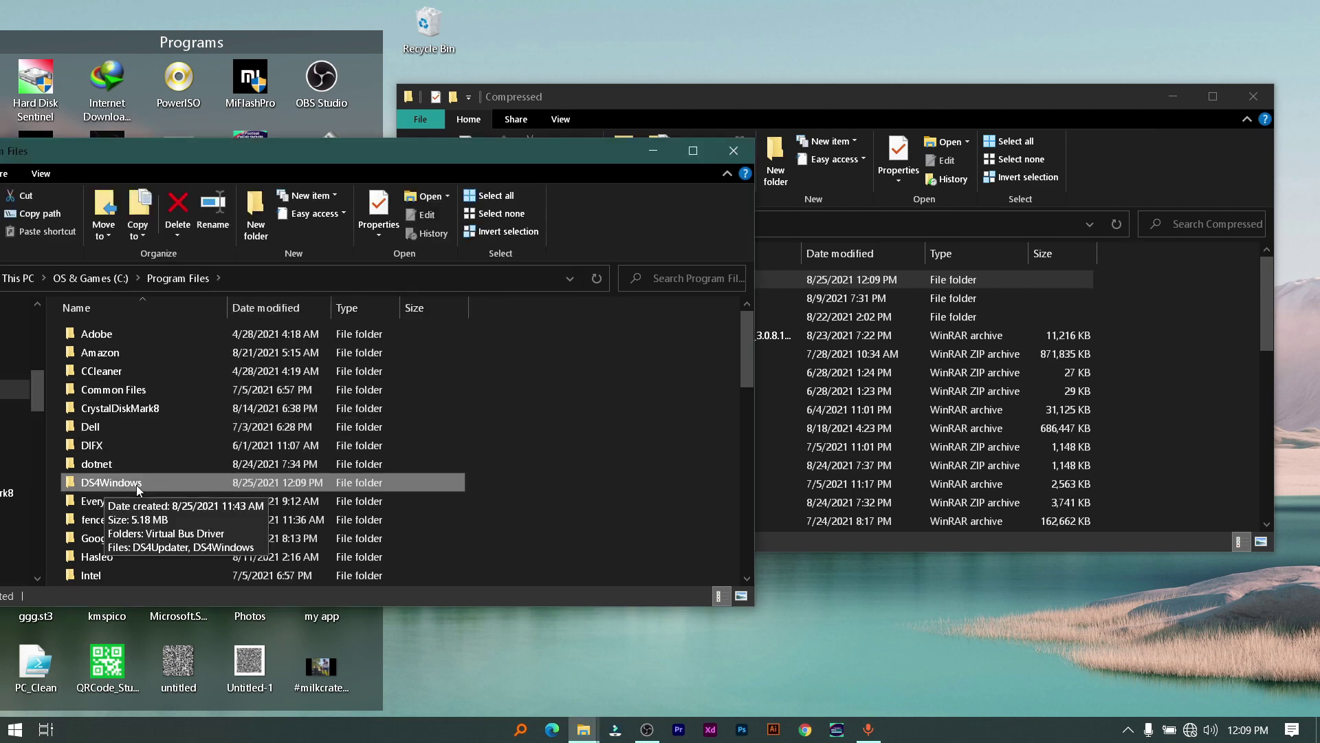
Open Program Files\DS4Windows and pin the DS4Windows application to the taskbar.
double_click(134, 480)
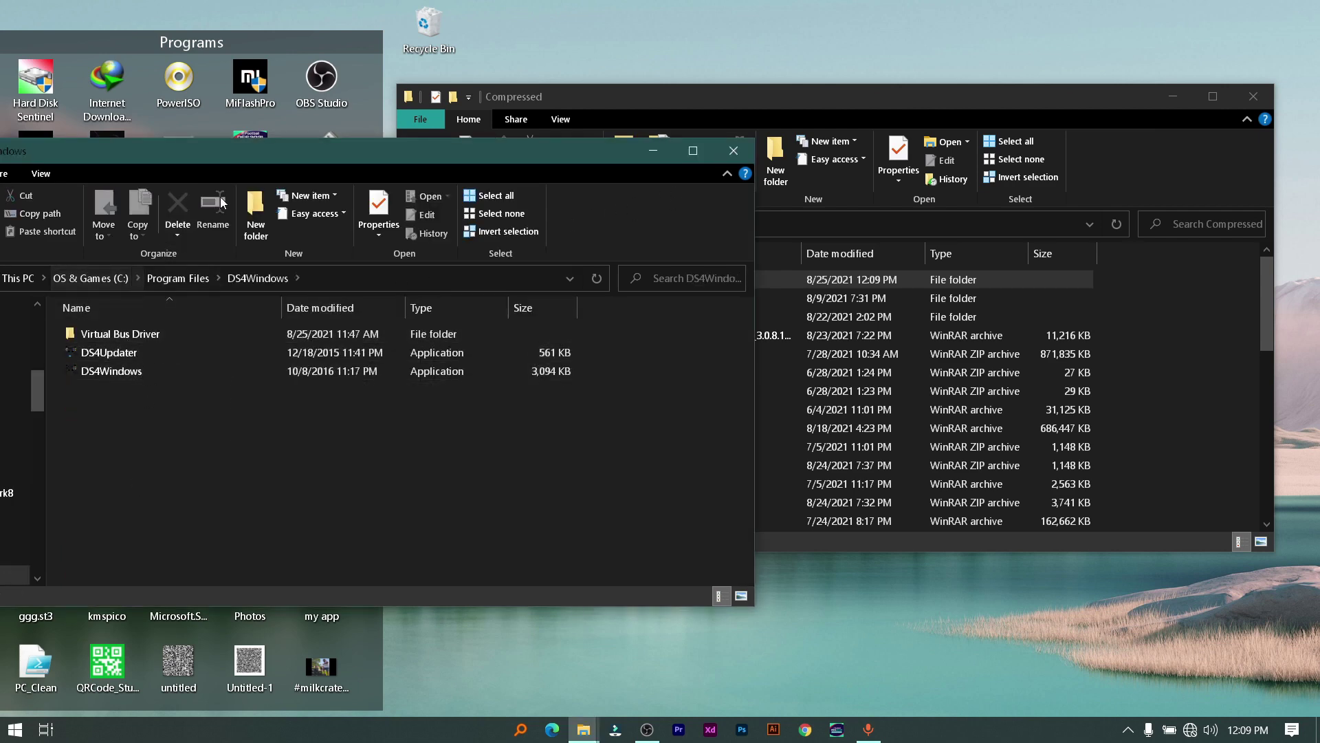
left_click_drag(240, 158, 671, 83)
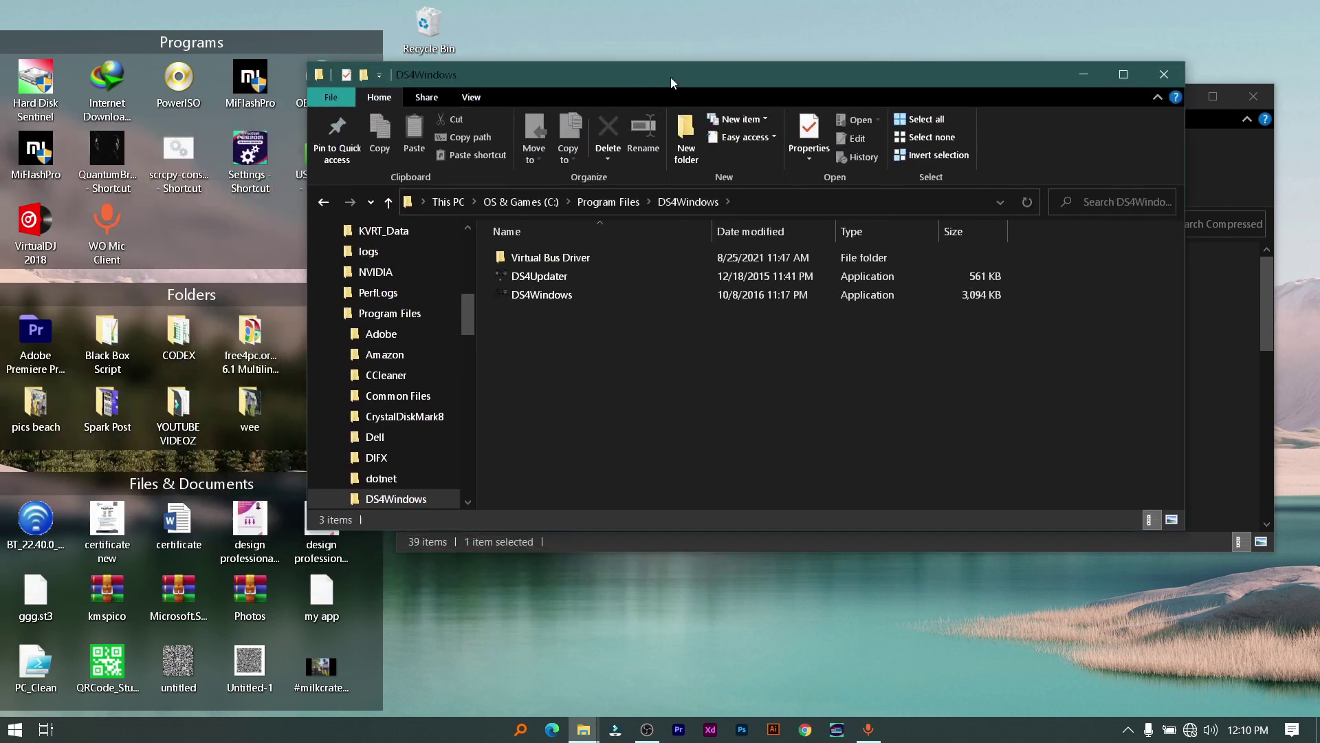
left_click(537, 295)
right_click(538, 295)
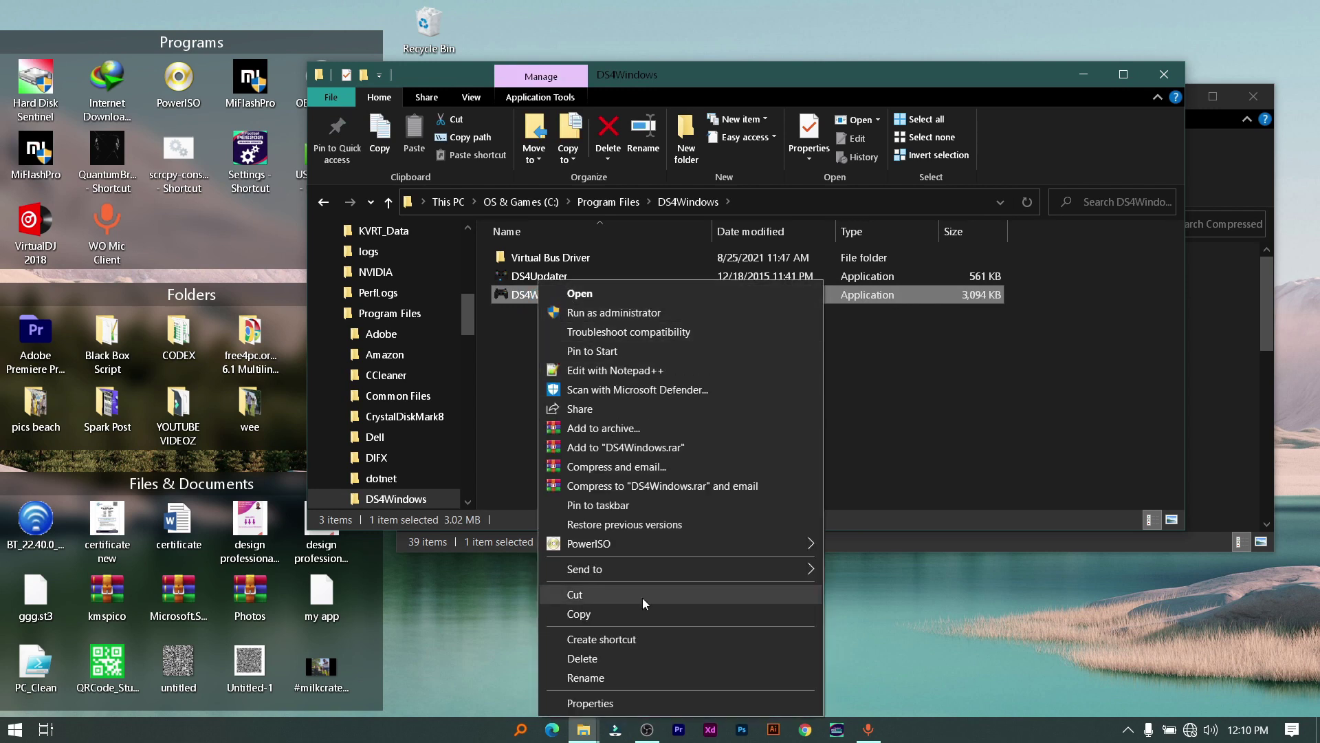
mouse_move(645, 572)
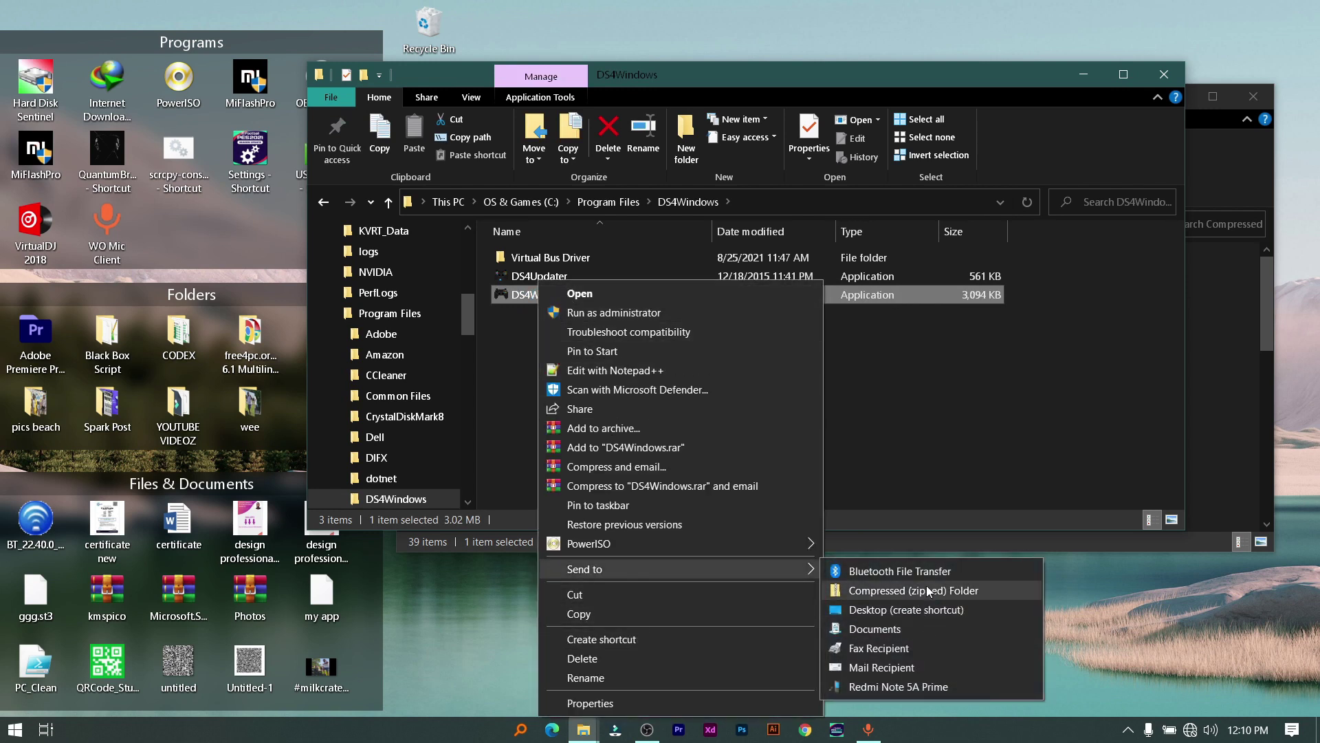
left_click(902, 379)
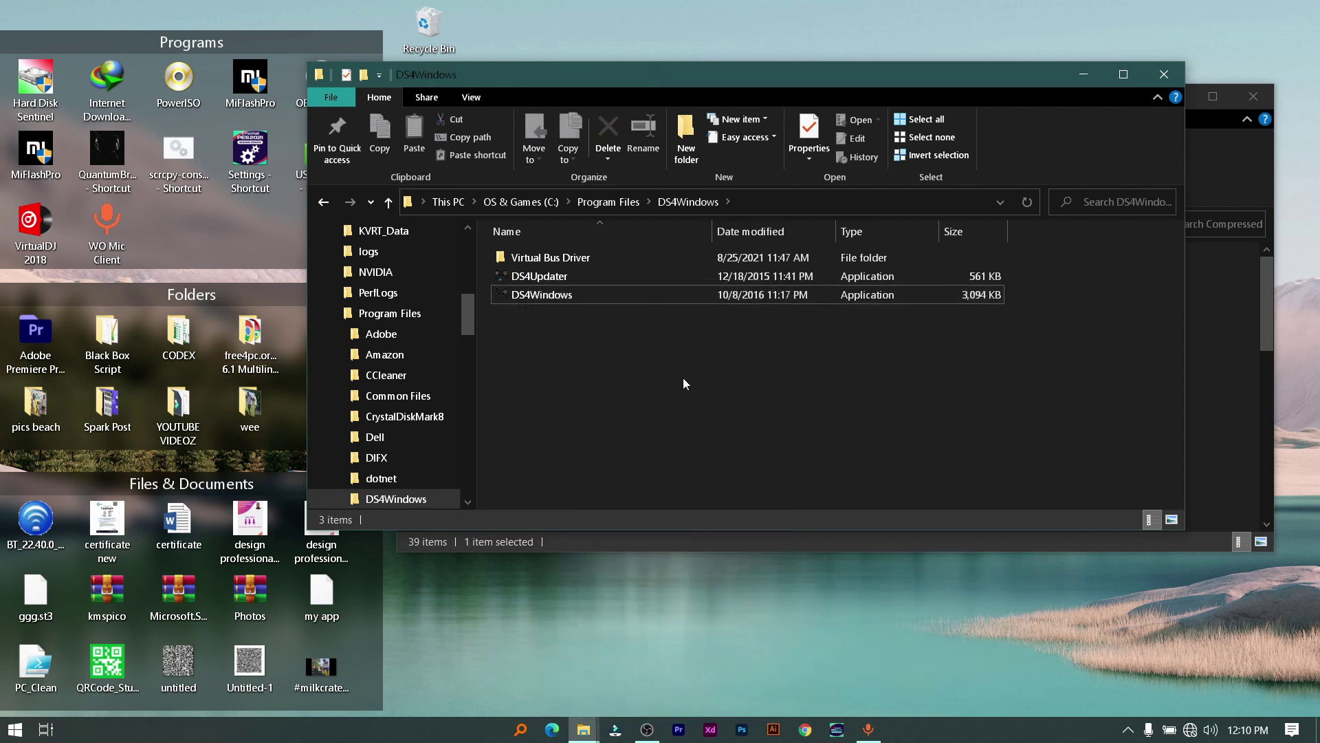
left_click_drag(583, 290, 883, 586)
left_click_drag(549, 300, 944, 724)
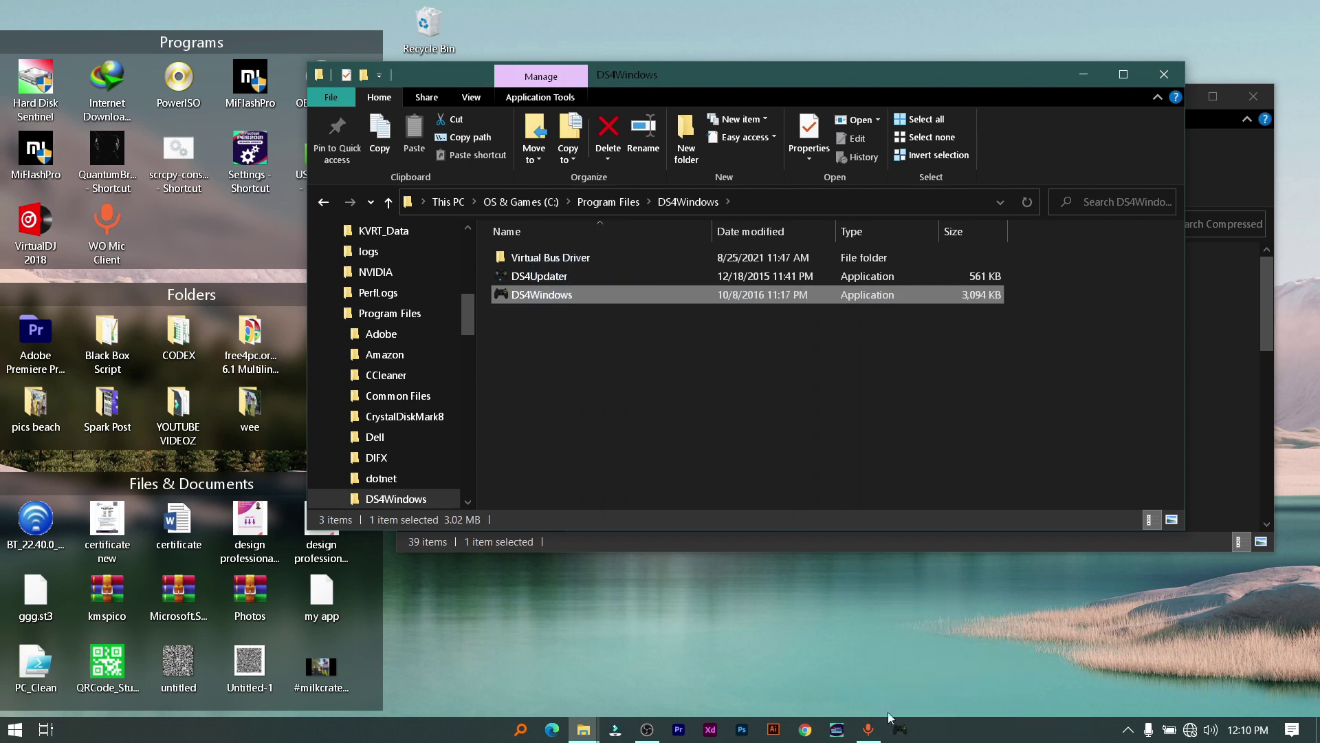
Close both Explorer windows, check DS4Windows' empty Controllers list maximized, then bring up restart options.
left_click(1162, 76)
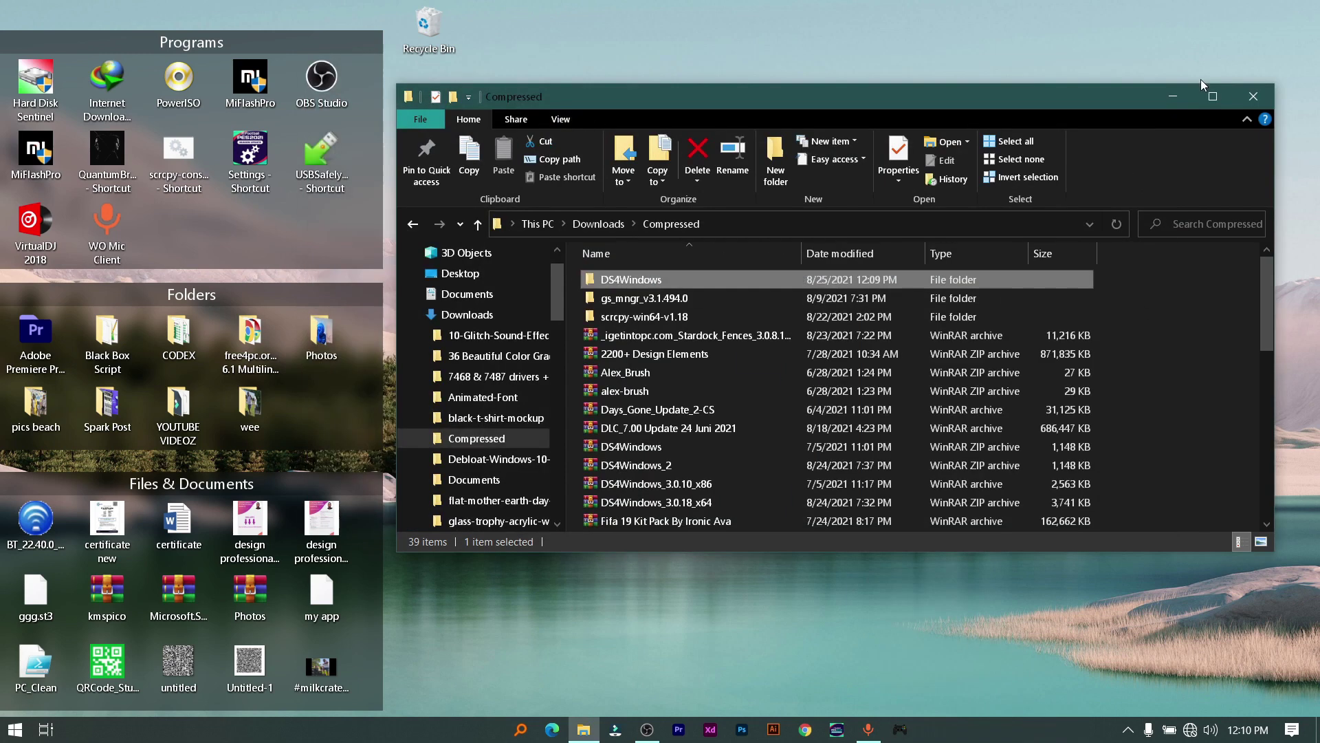
left_click(1268, 98)
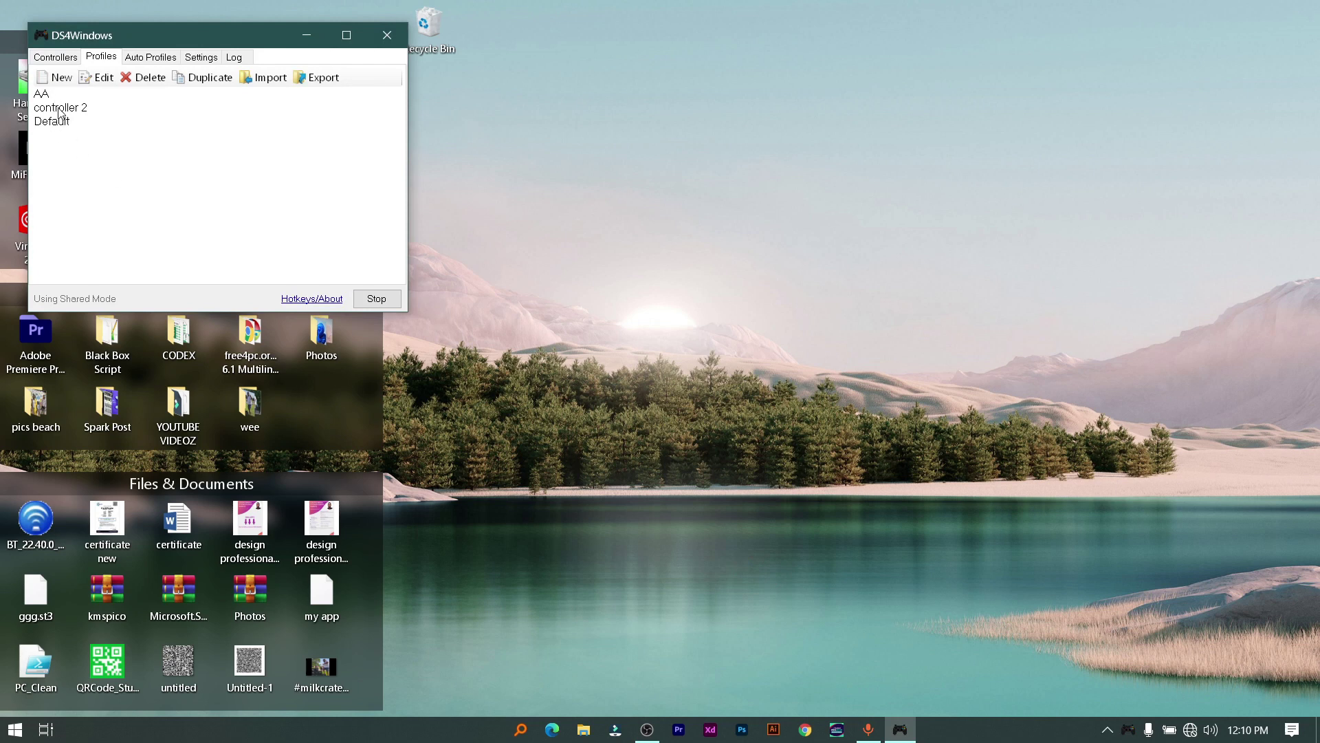
left_click(344, 35)
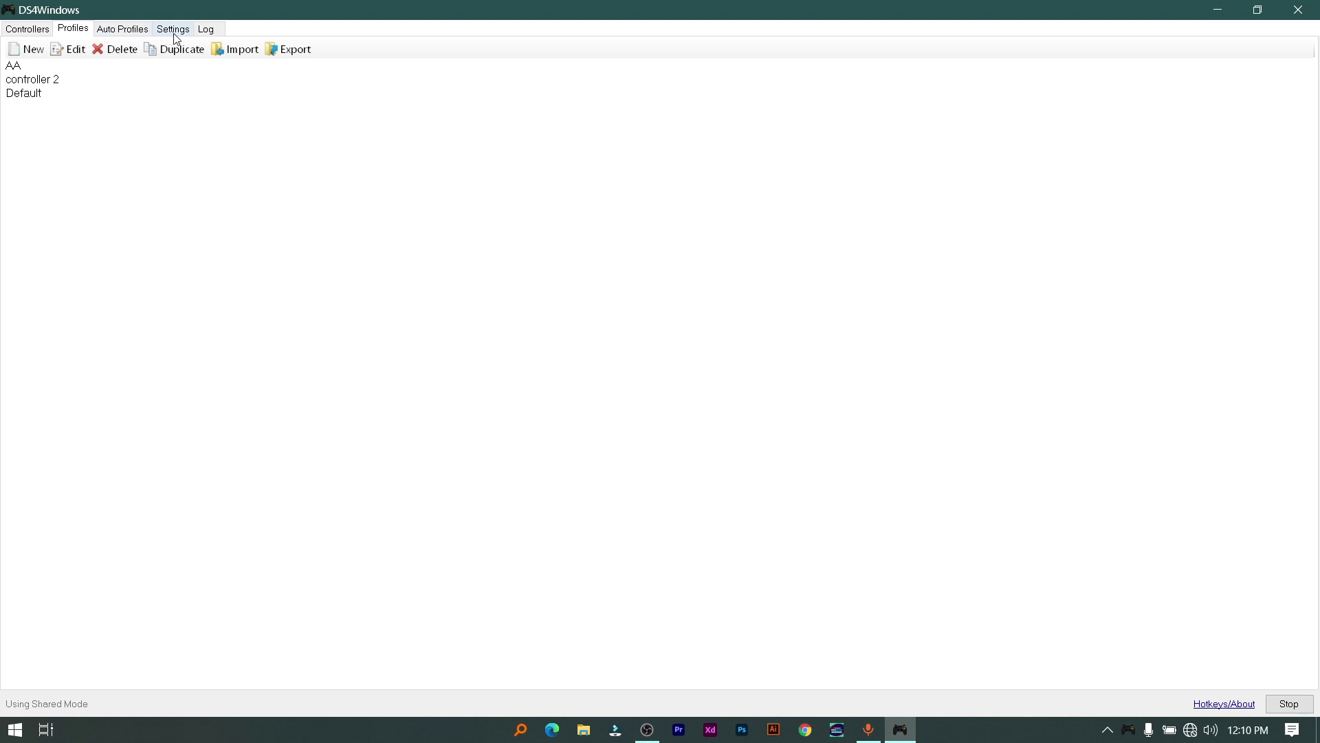
left_click(12, 32)
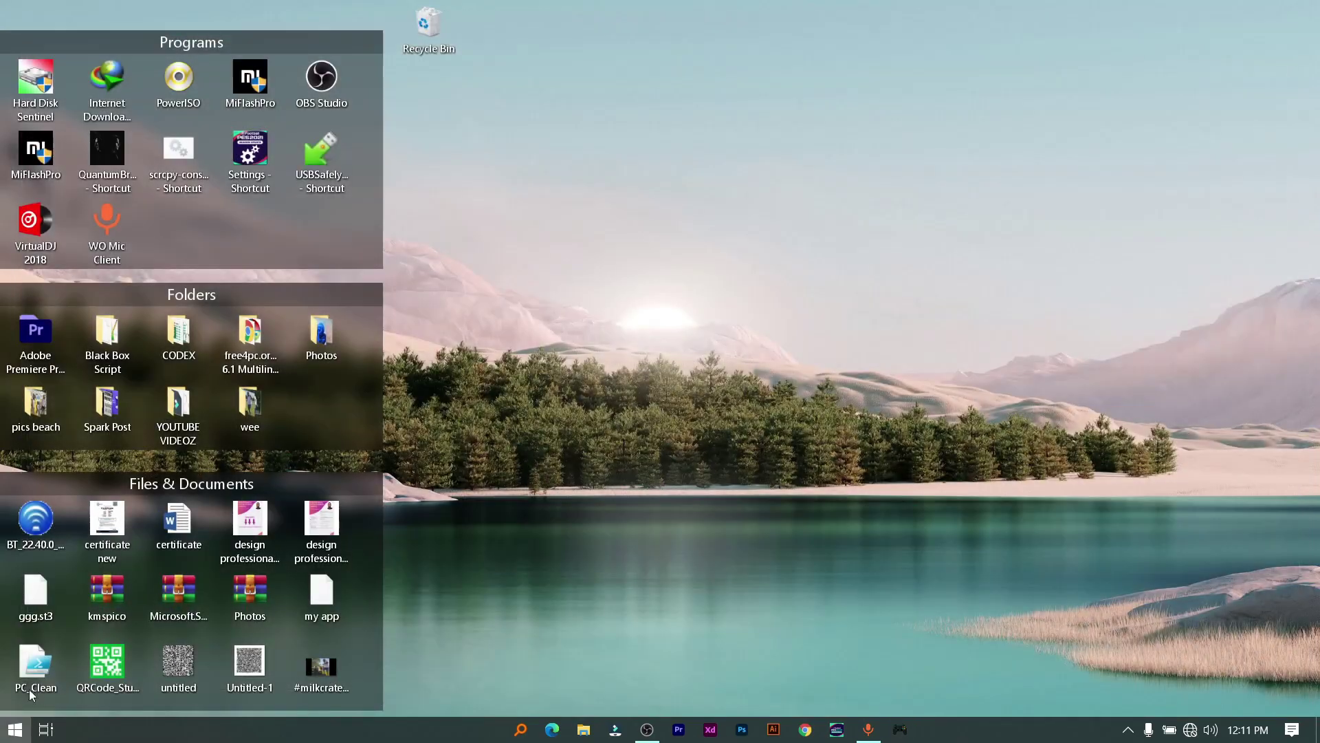
left_click(22, 696)
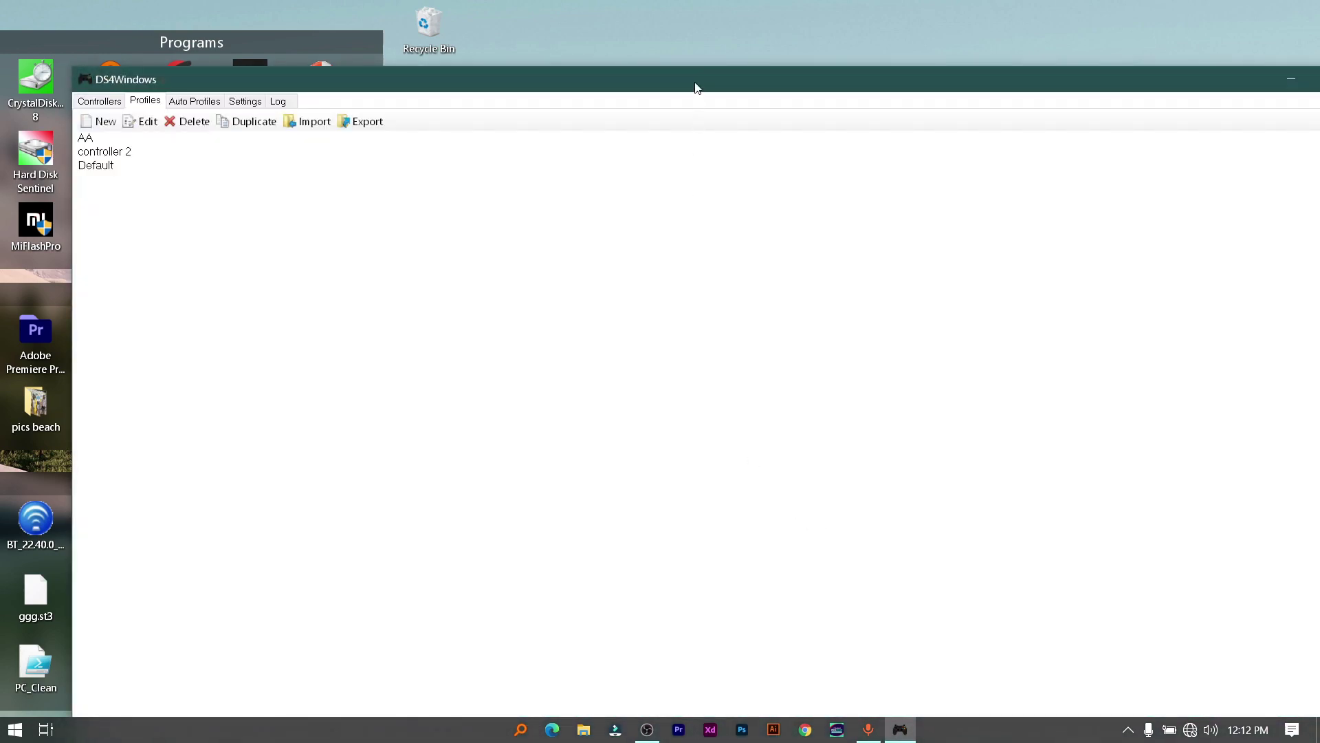
Show the Controllers list with the USB controller at Full battery on profile AA.
left_click_drag(697, 88, 629, 28)
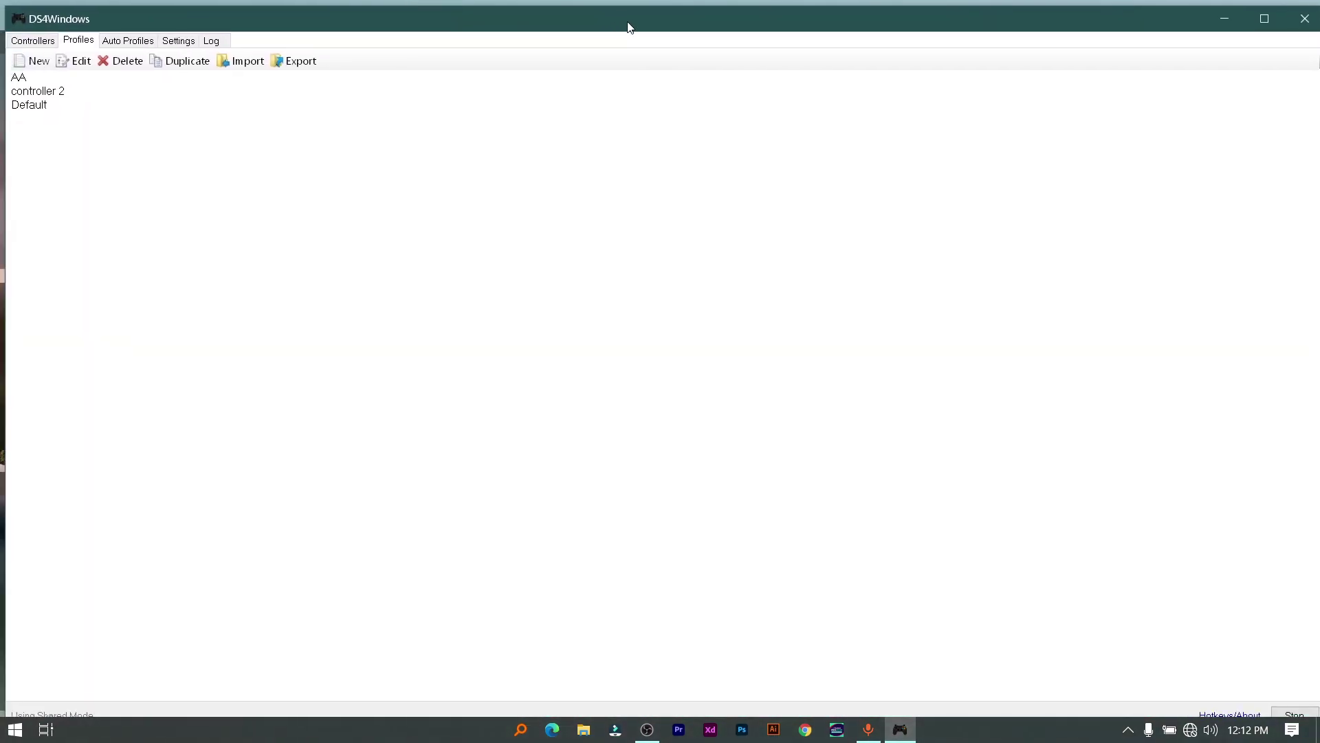
left_click(29, 43)
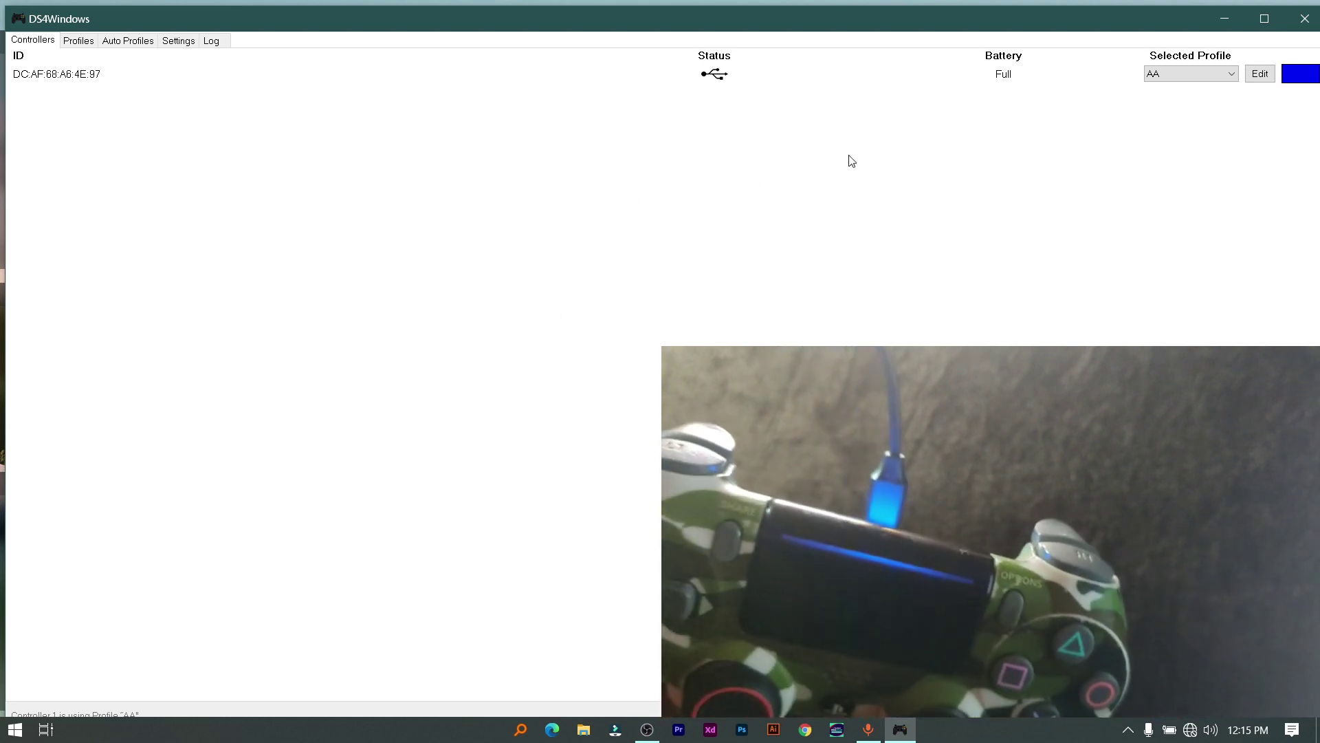
Test Controller (XBOX 360 For Windows) via Settings > Control Panel properties, then close both windows.
left_click(177, 42)
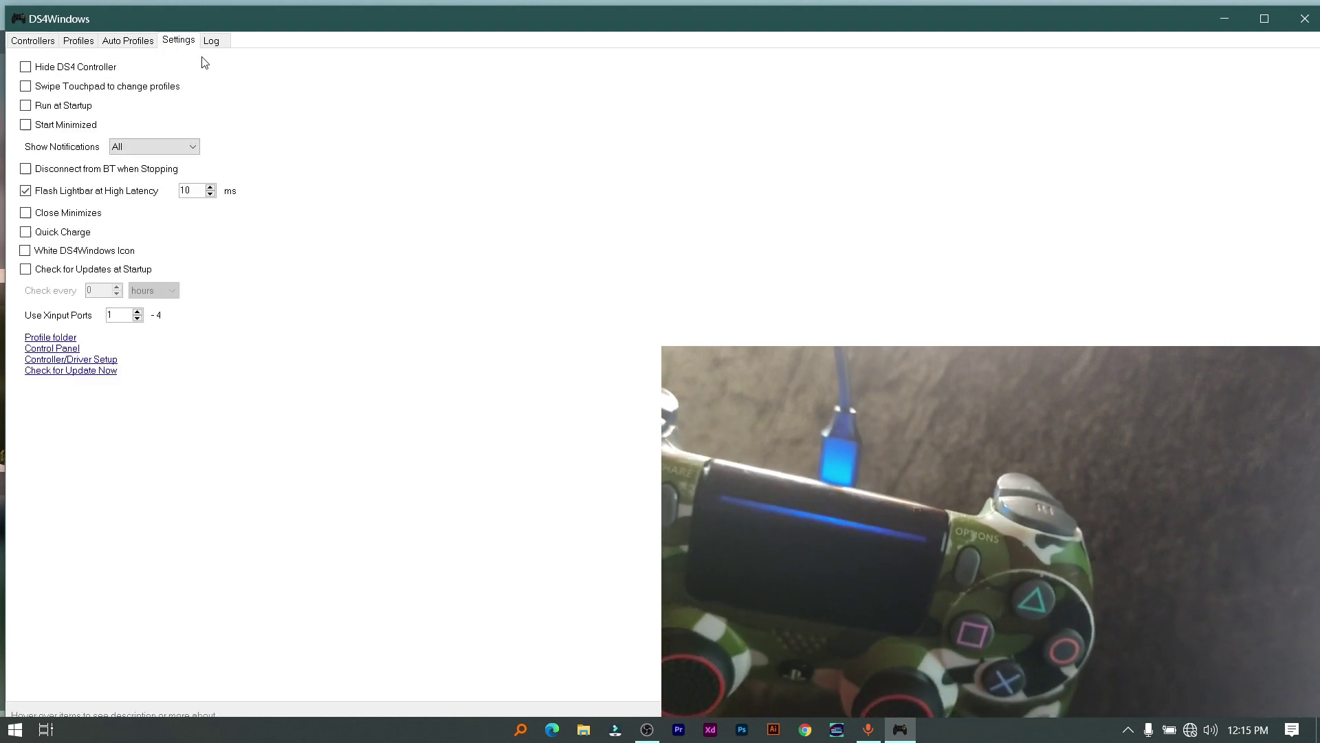
left_click(52, 349)
left_click(209, 220)
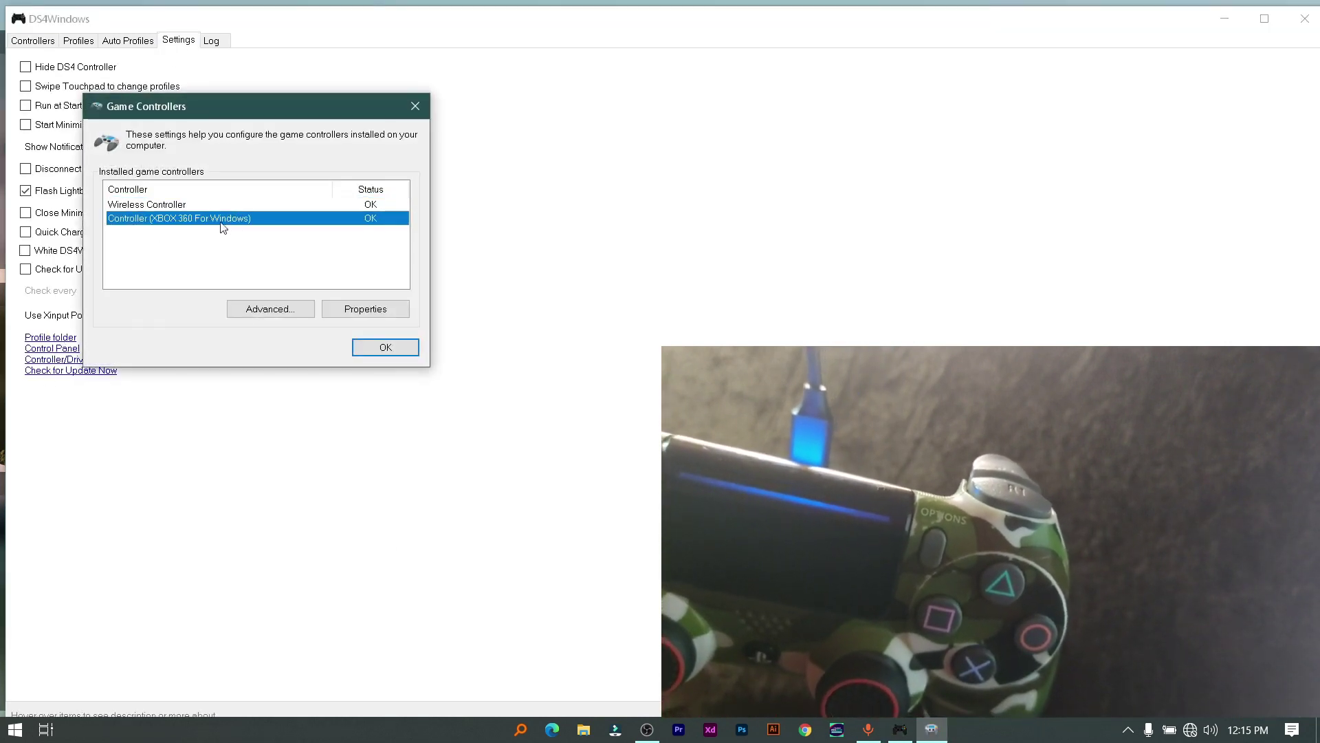
left_click(366, 309)
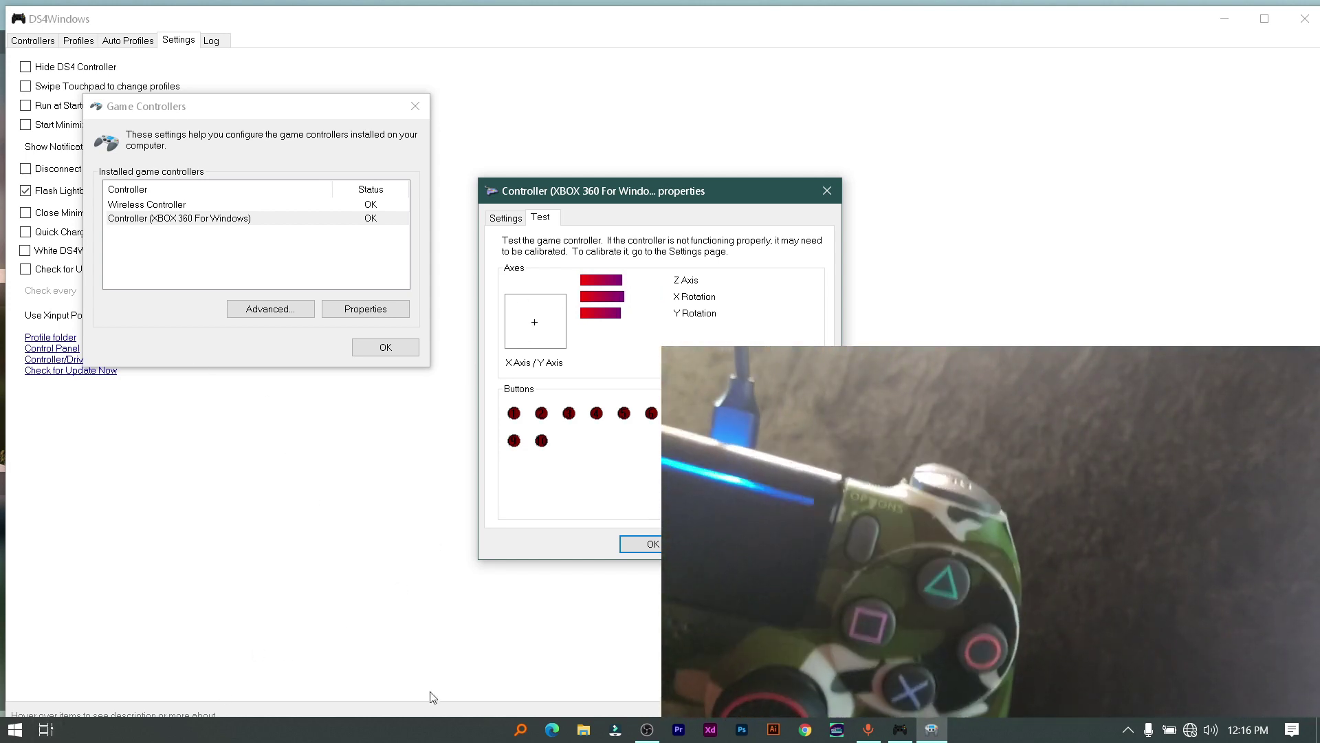
left_click(643, 544)
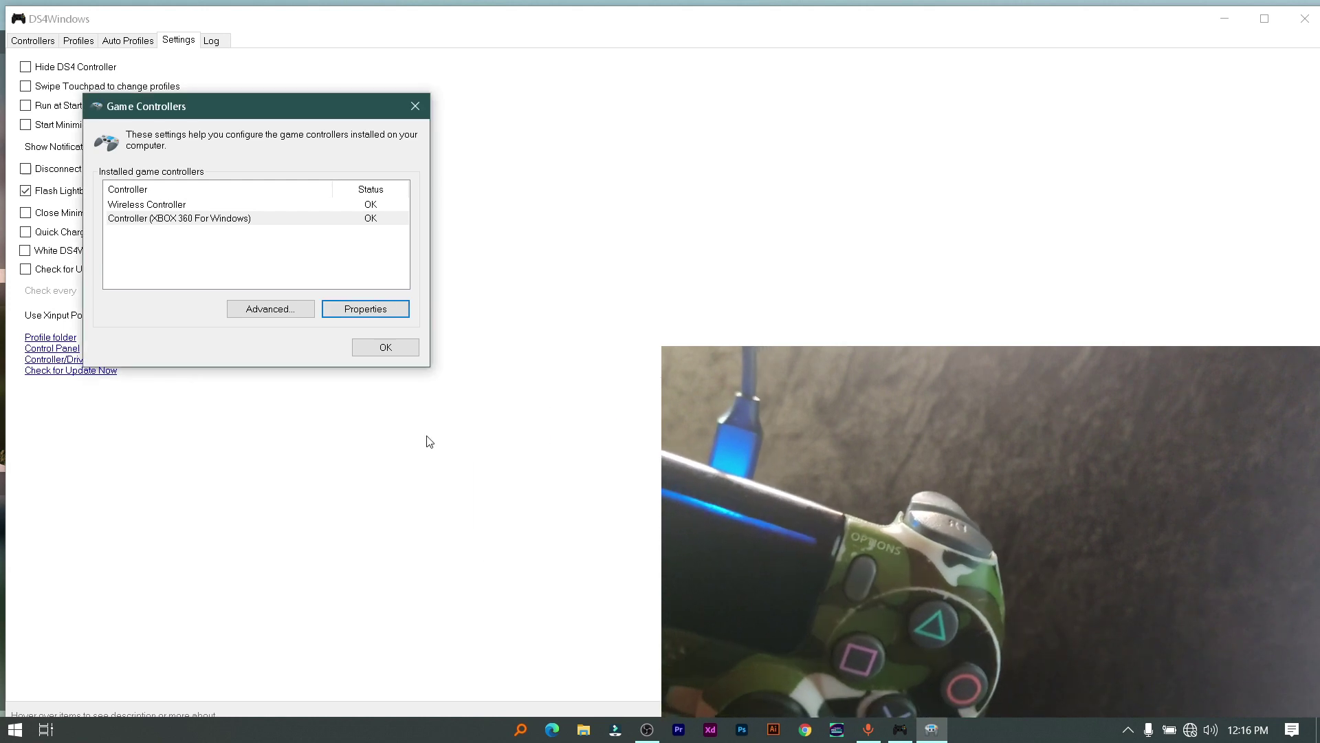
left_click(372, 348)
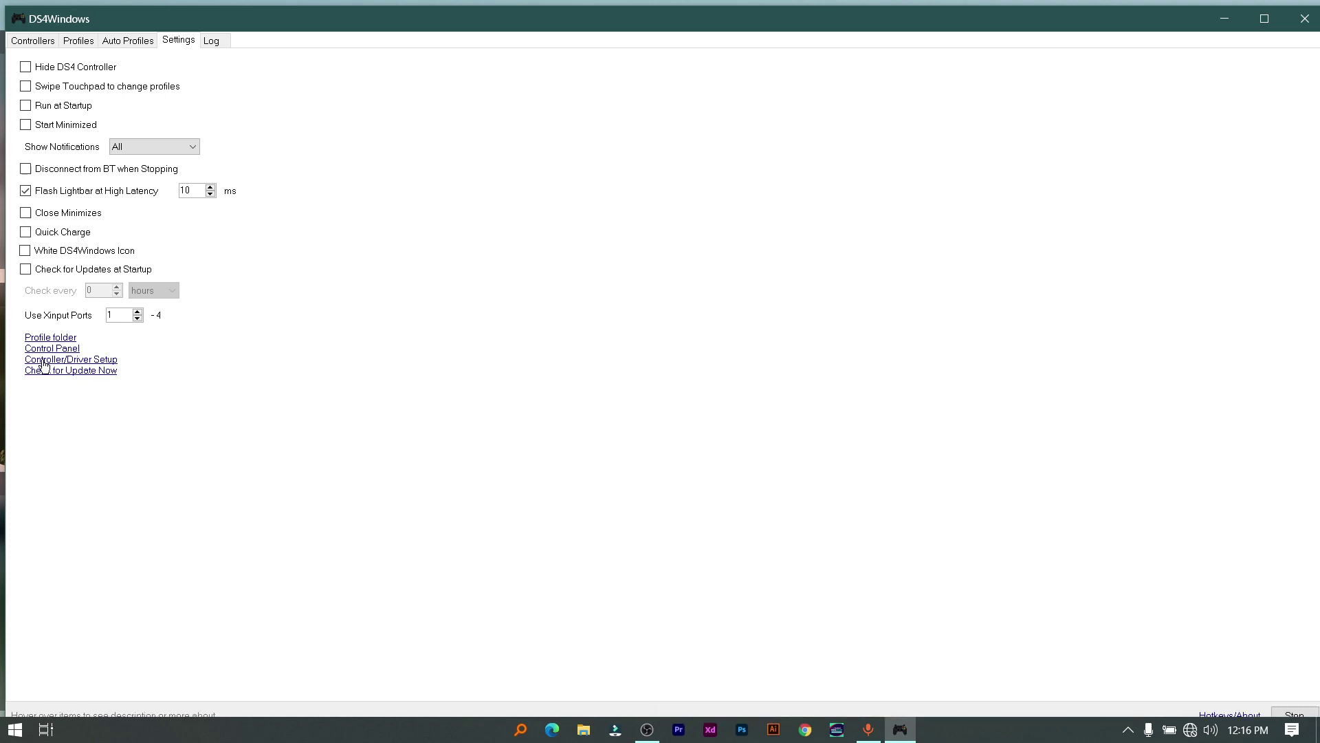
Launch the Controller/Driver Setup welcome wizard and bring up a File Explorer window.
left_click(46, 359)
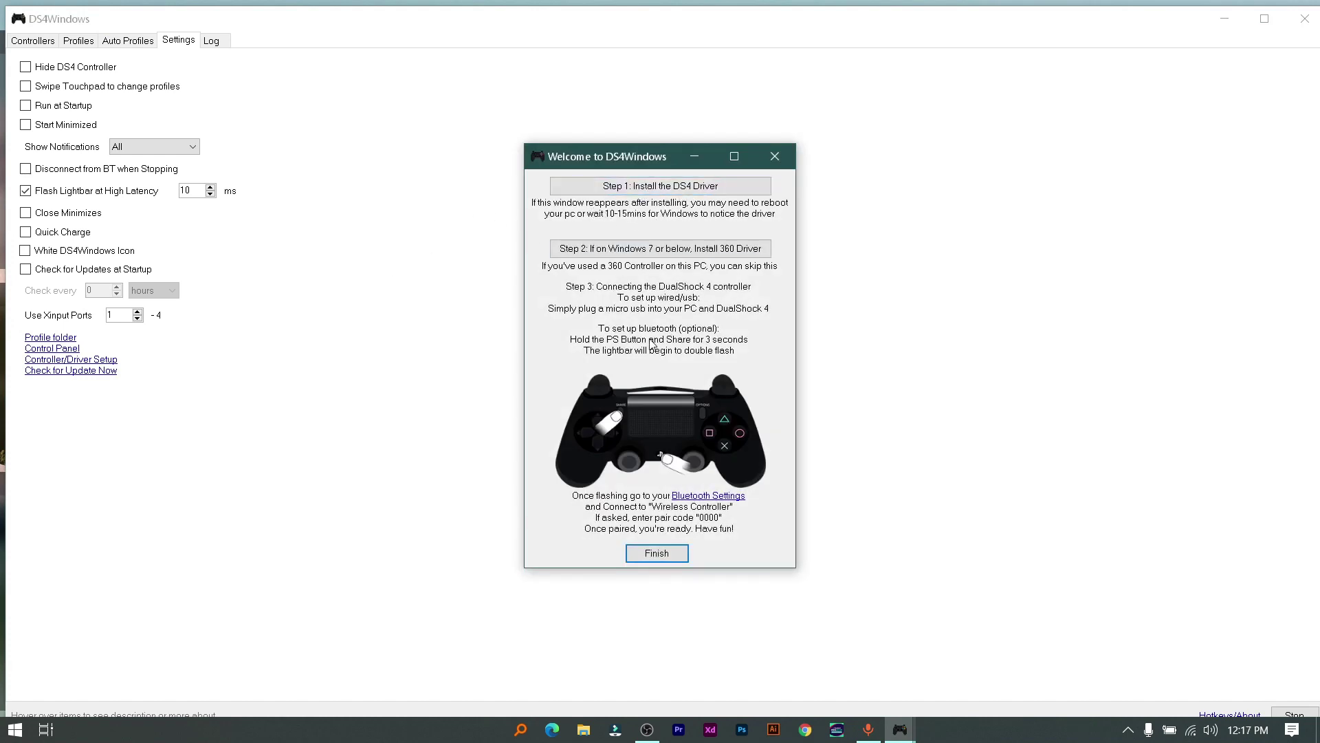
left_click(584, 729)
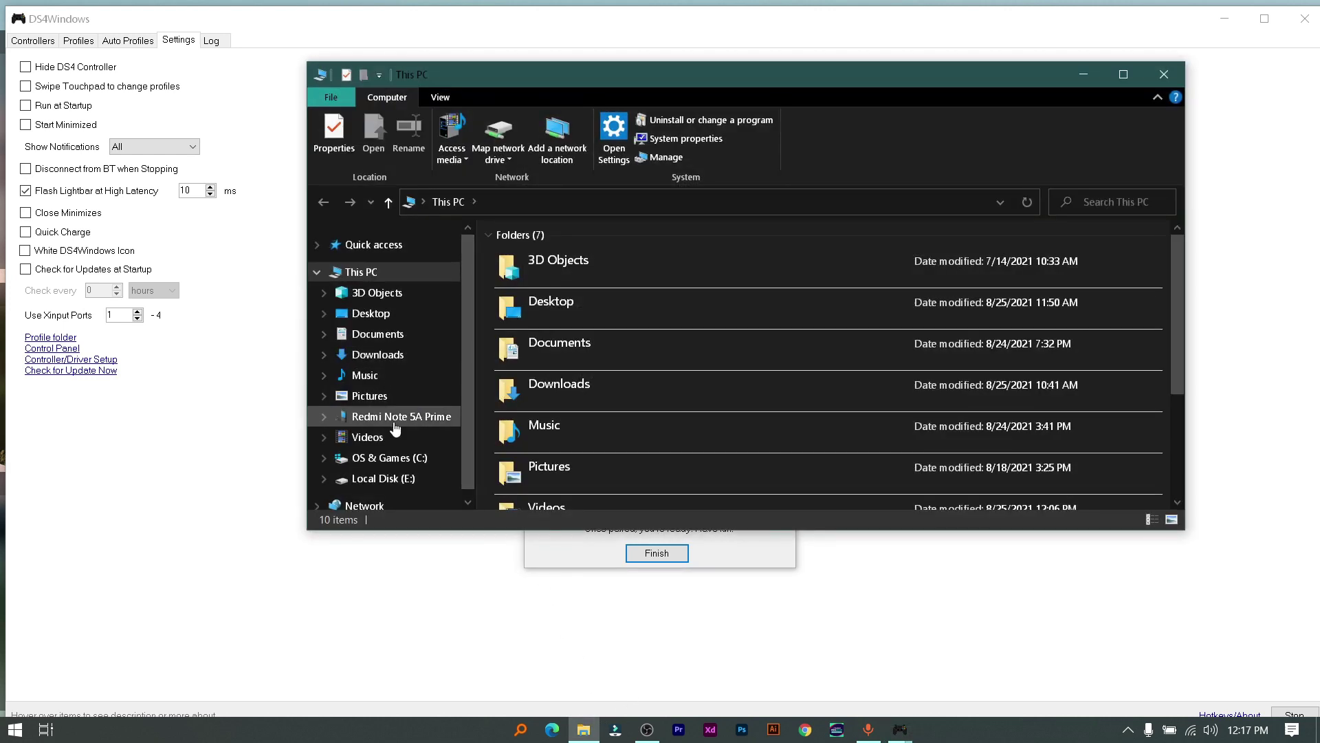
Browse File Explorer to C: > Program Files > DS4Windows.
left_click(389, 458)
scroll(633, 366, "down", 4)
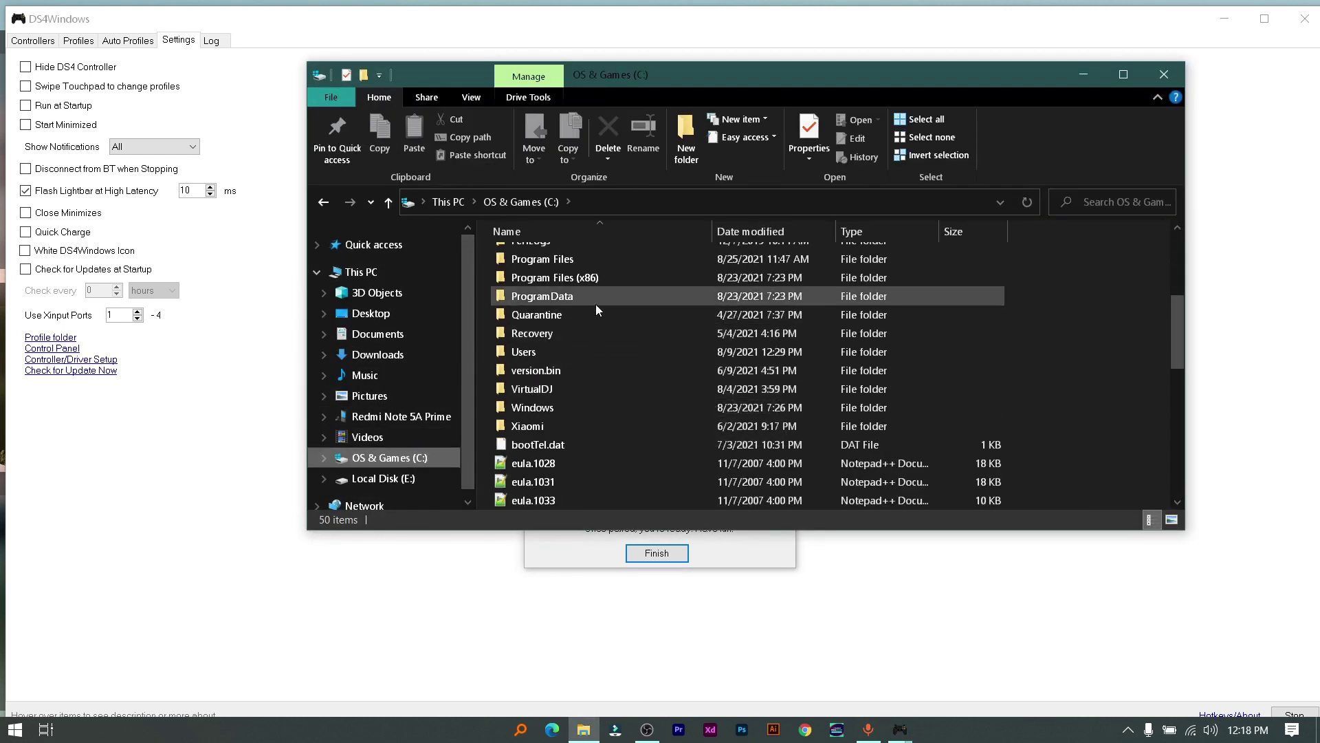
double_click(587, 260)
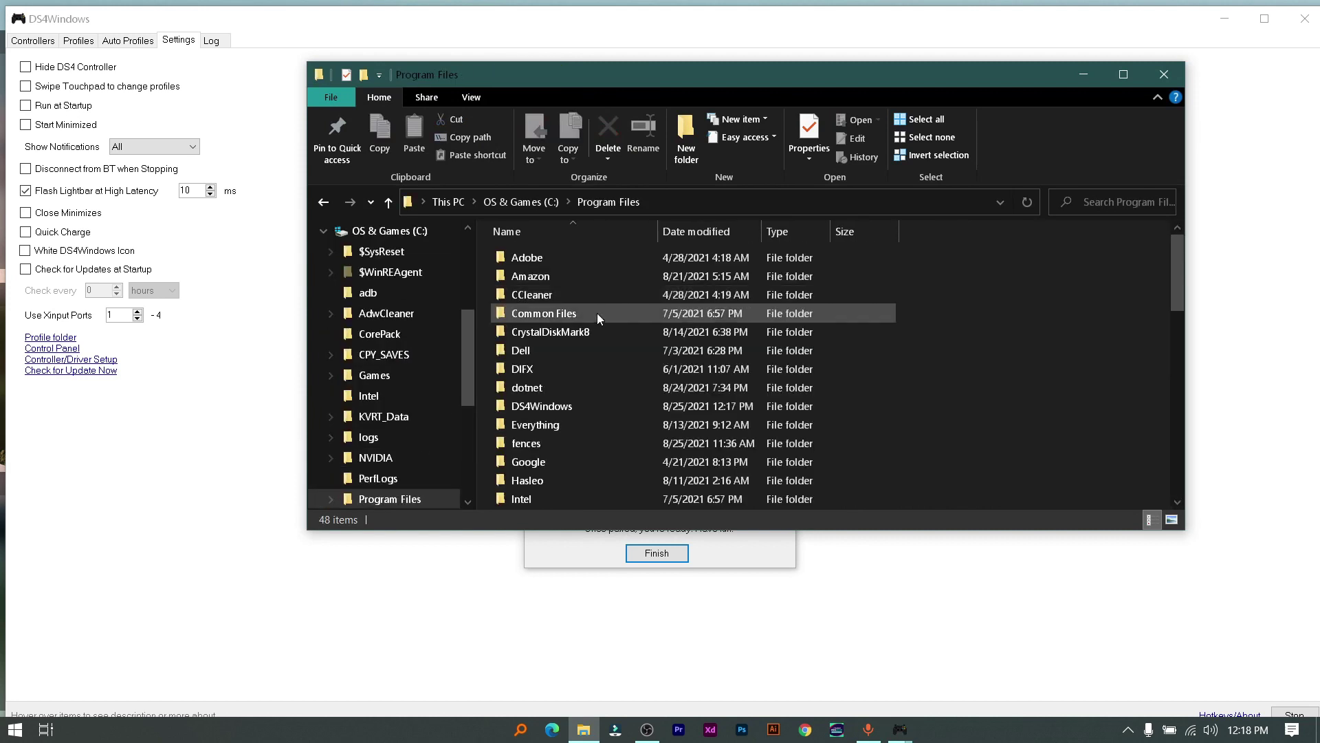
double_click(544, 406)
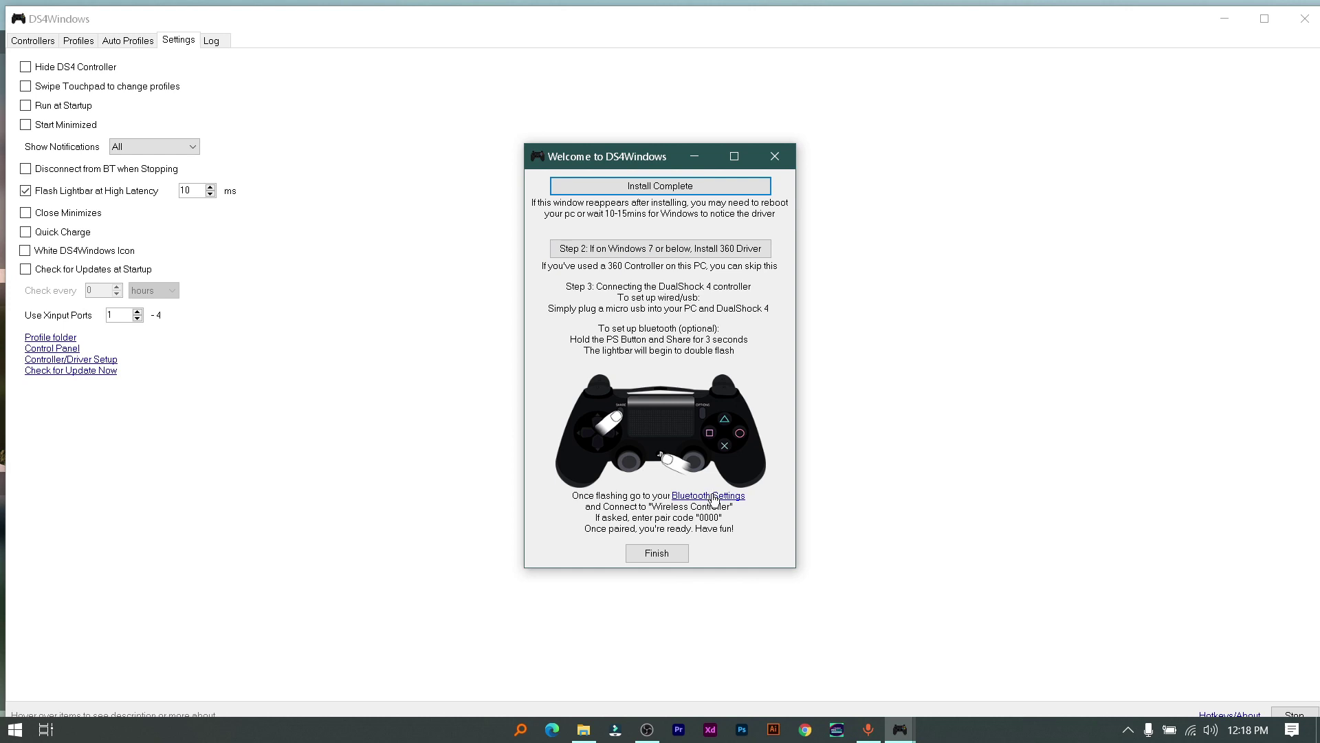
From Bluetooth Settings, open the Add a device dialog, retrying once after cancelling it.
left_click(714, 496)
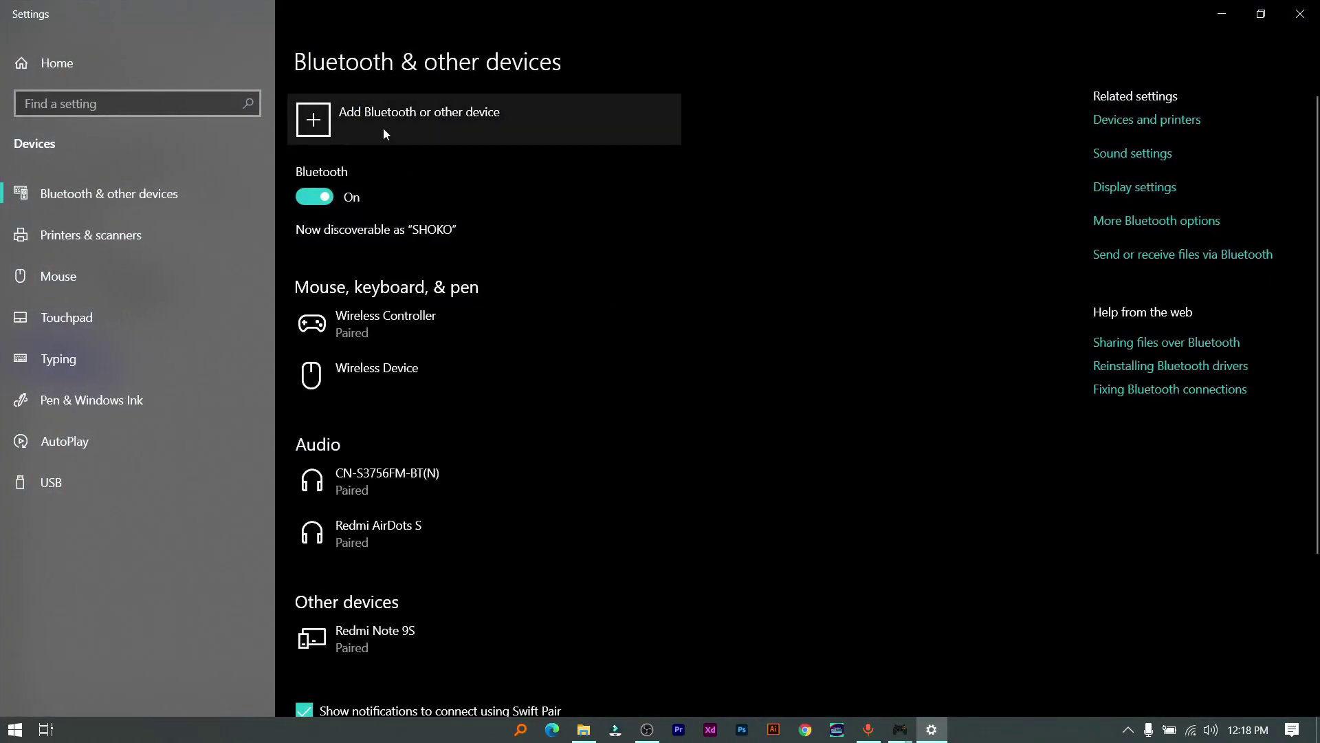
left_click(437, 132)
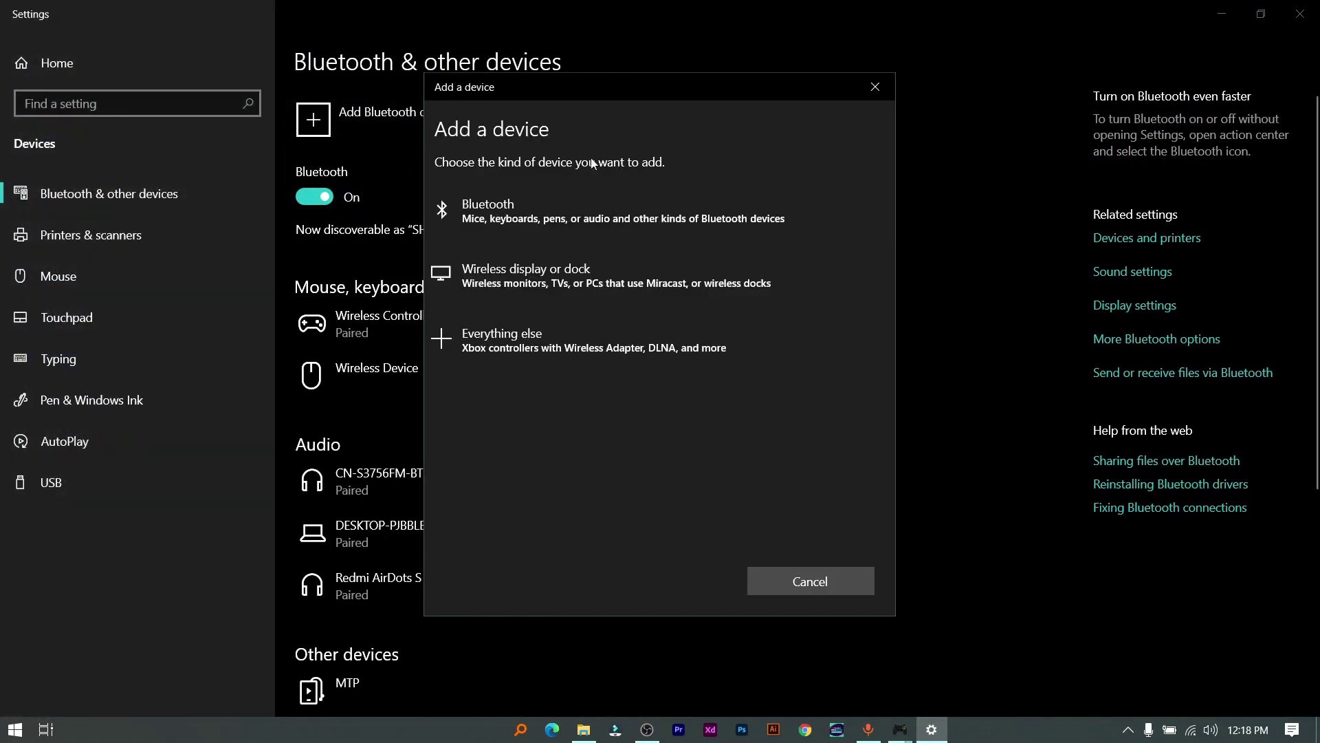
left_click(875, 88)
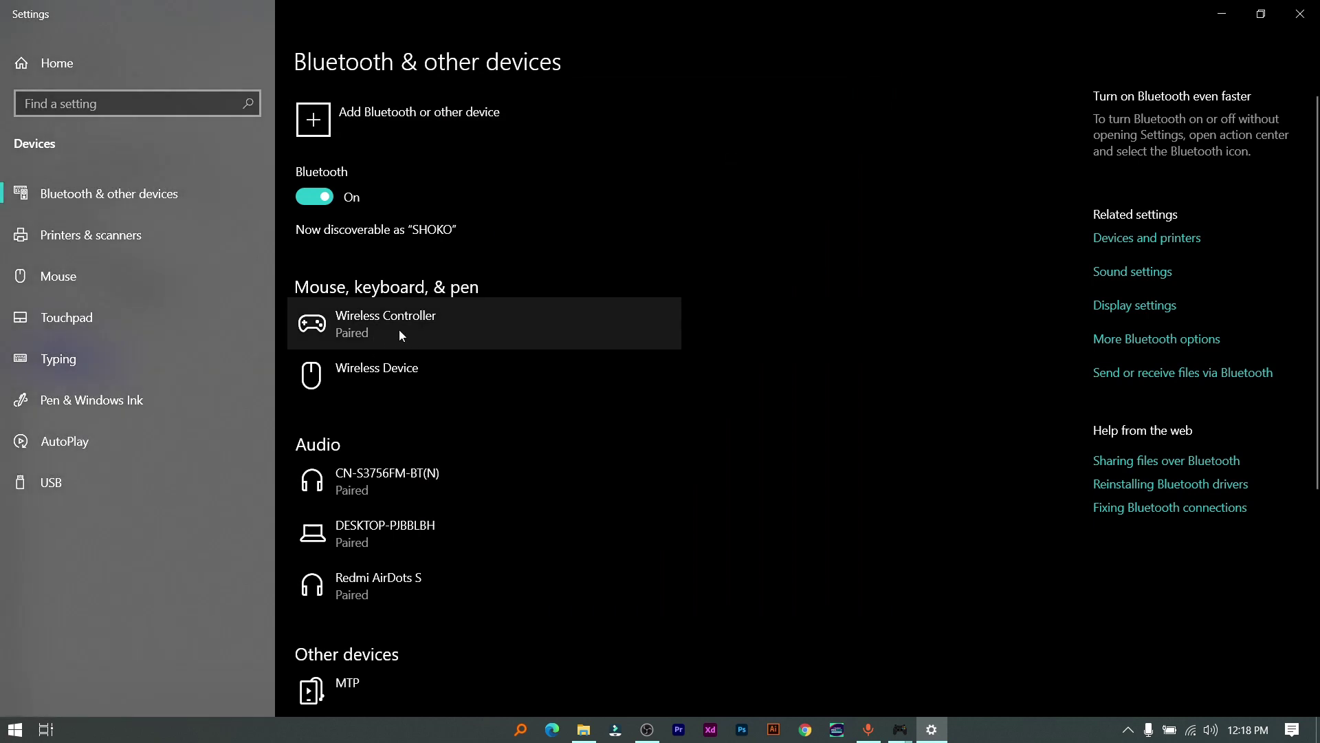
left_click(382, 117)
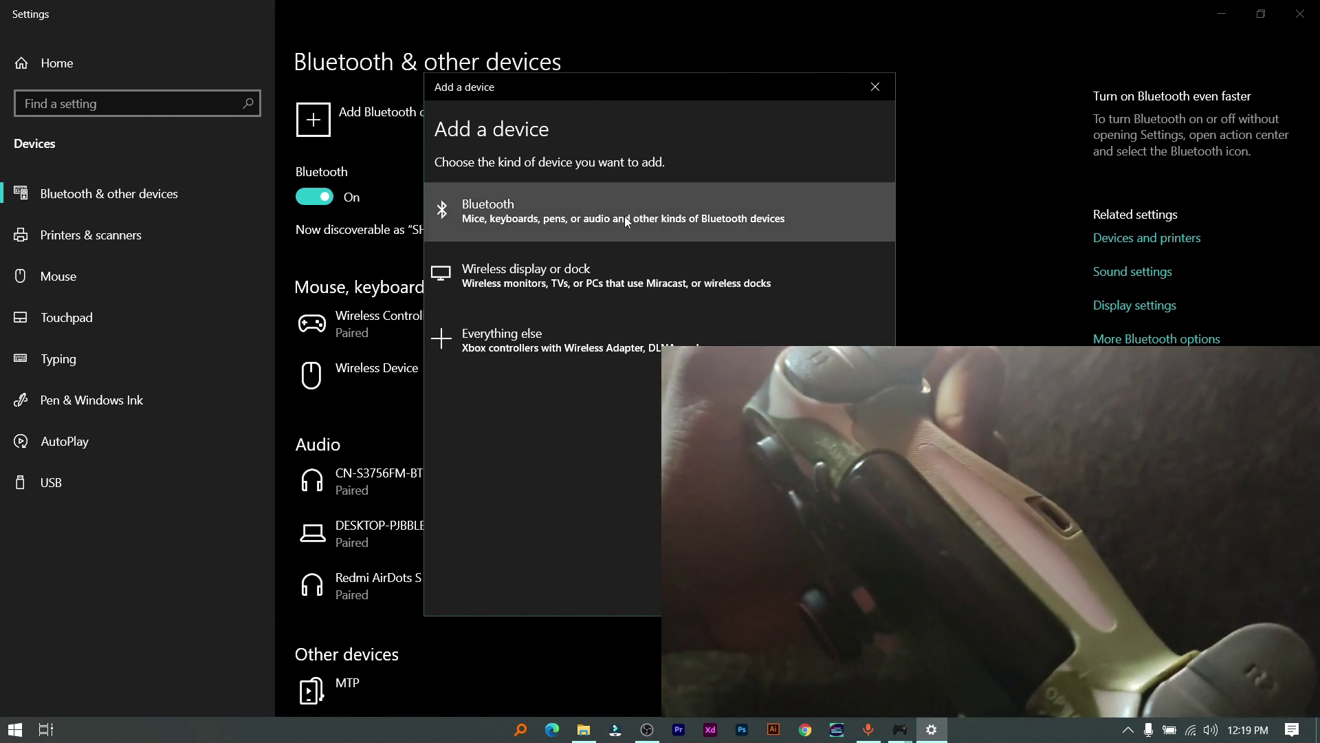
Search for Bluetooth devices, pair the Wireless Controller, and confirm with Done.
left_click(624, 216)
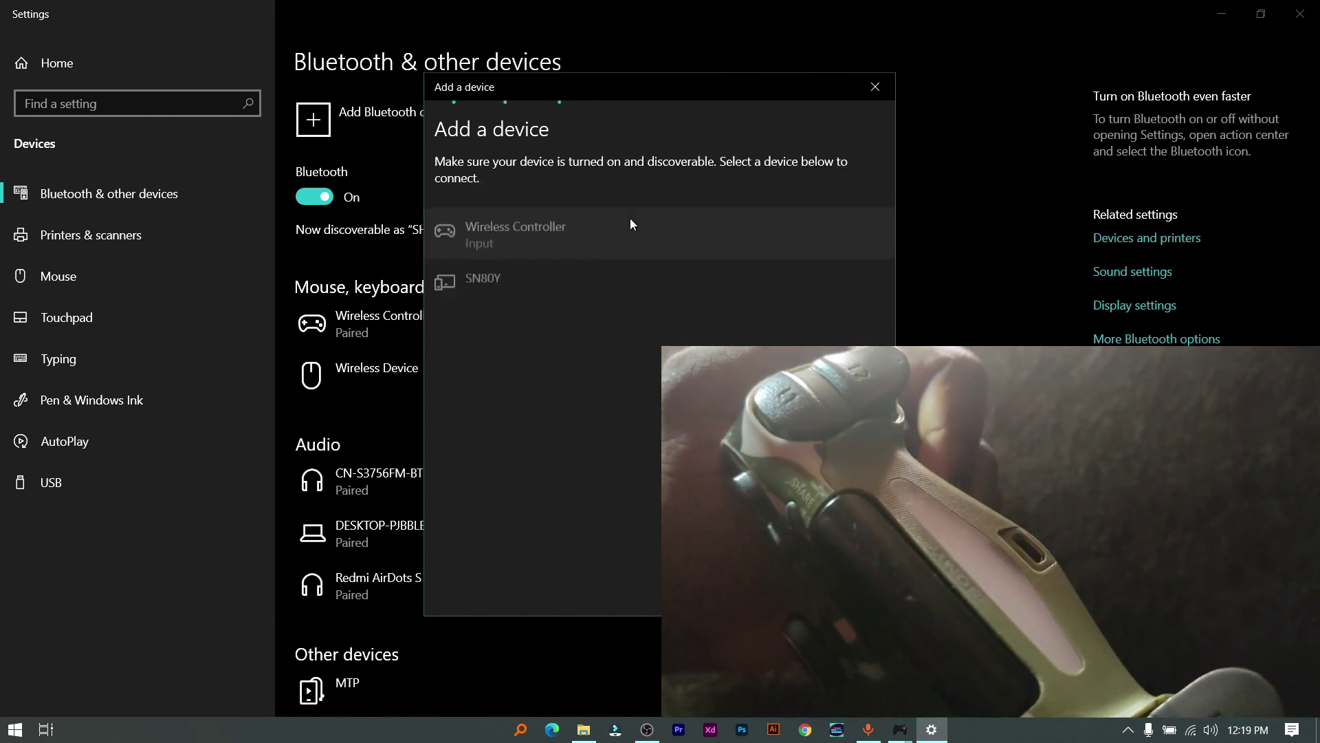
left_click(534, 227)
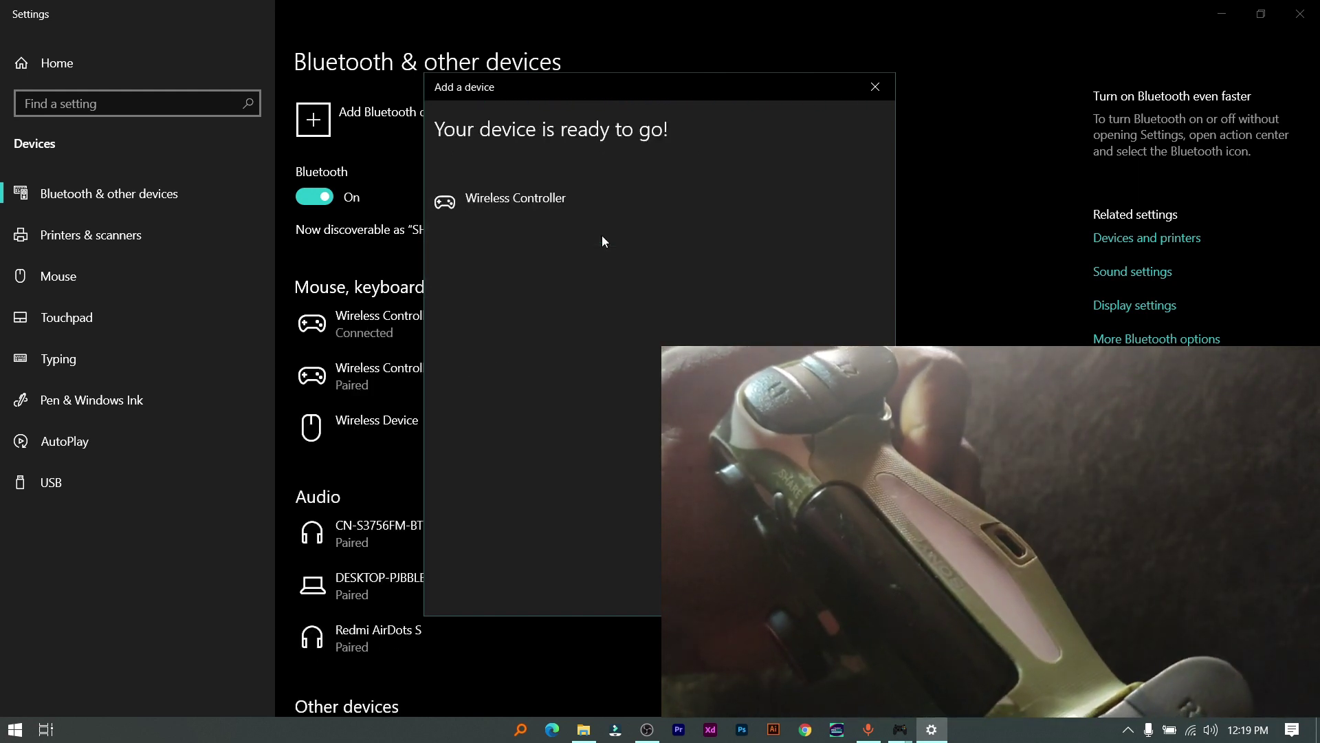
left_click(850, 593)
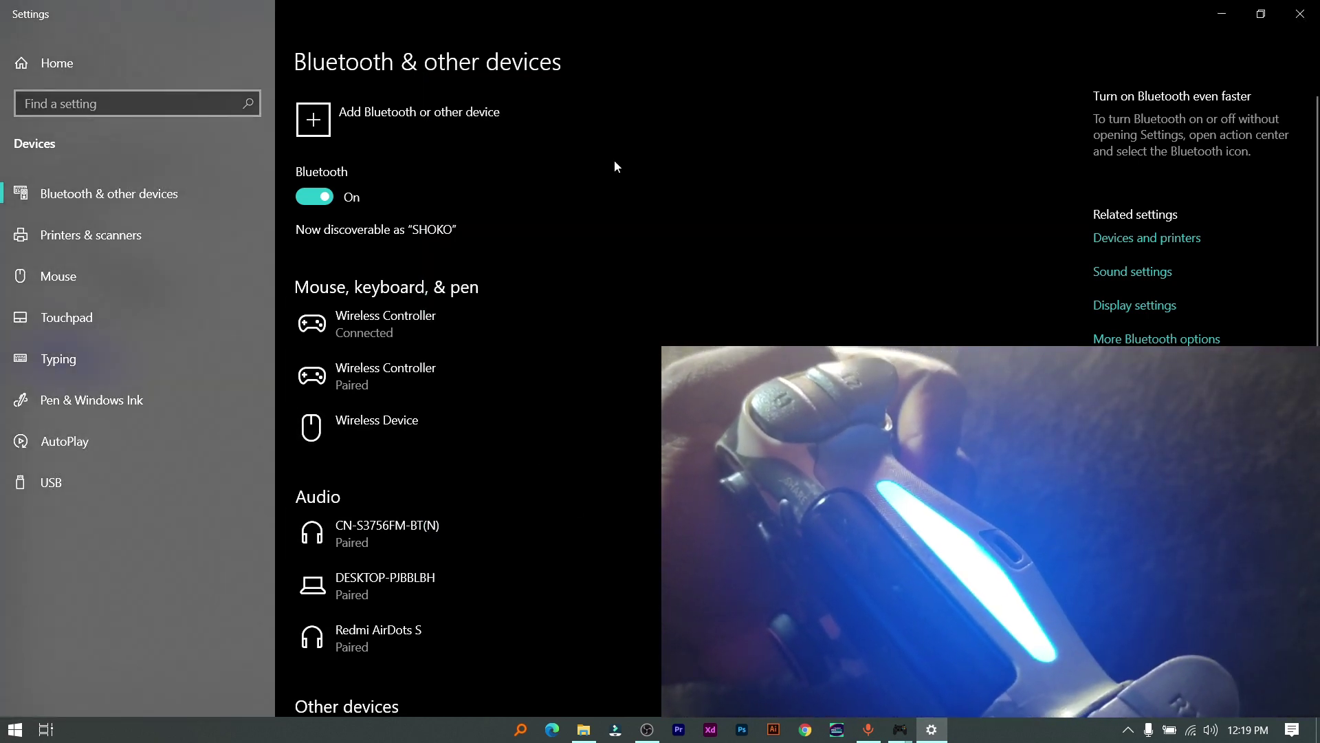
Close Windows Settings and move through DS4Windows' Auto Profiles to its Settings page.
left_click(1307, 14)
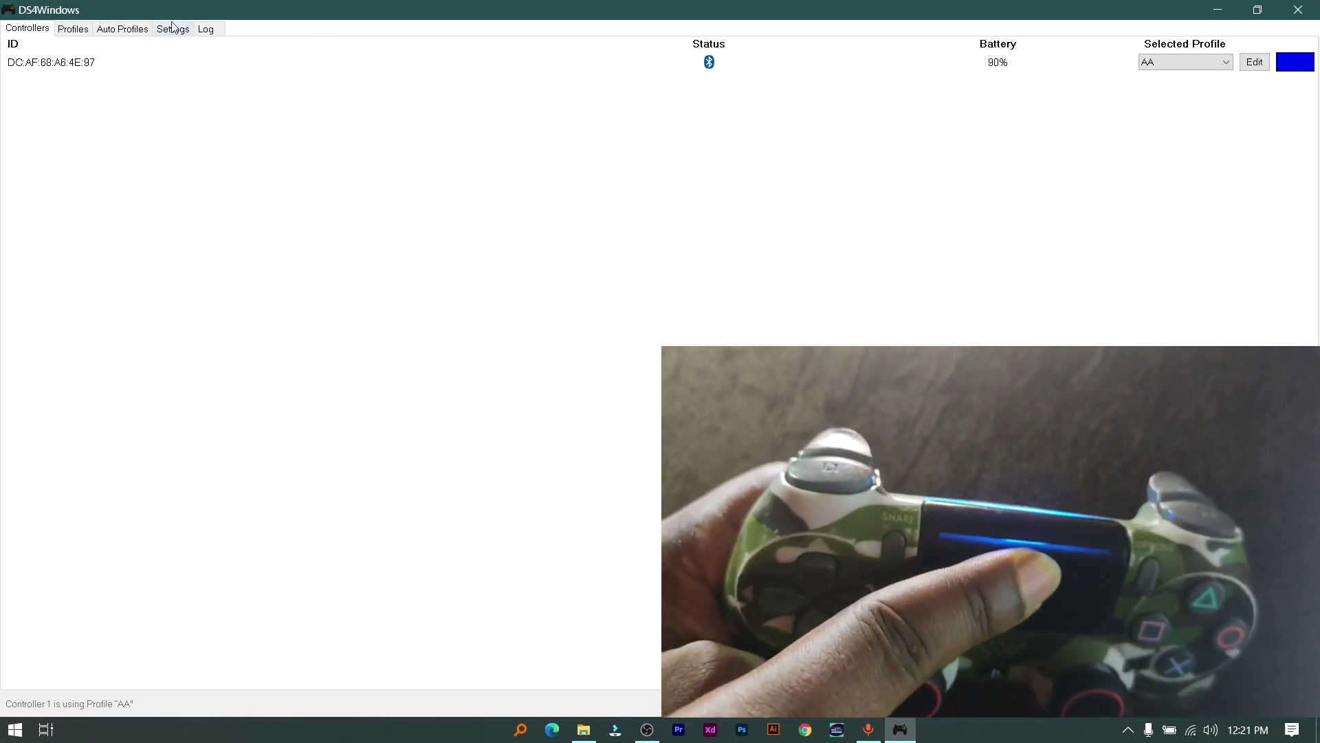
left_click(148, 31)
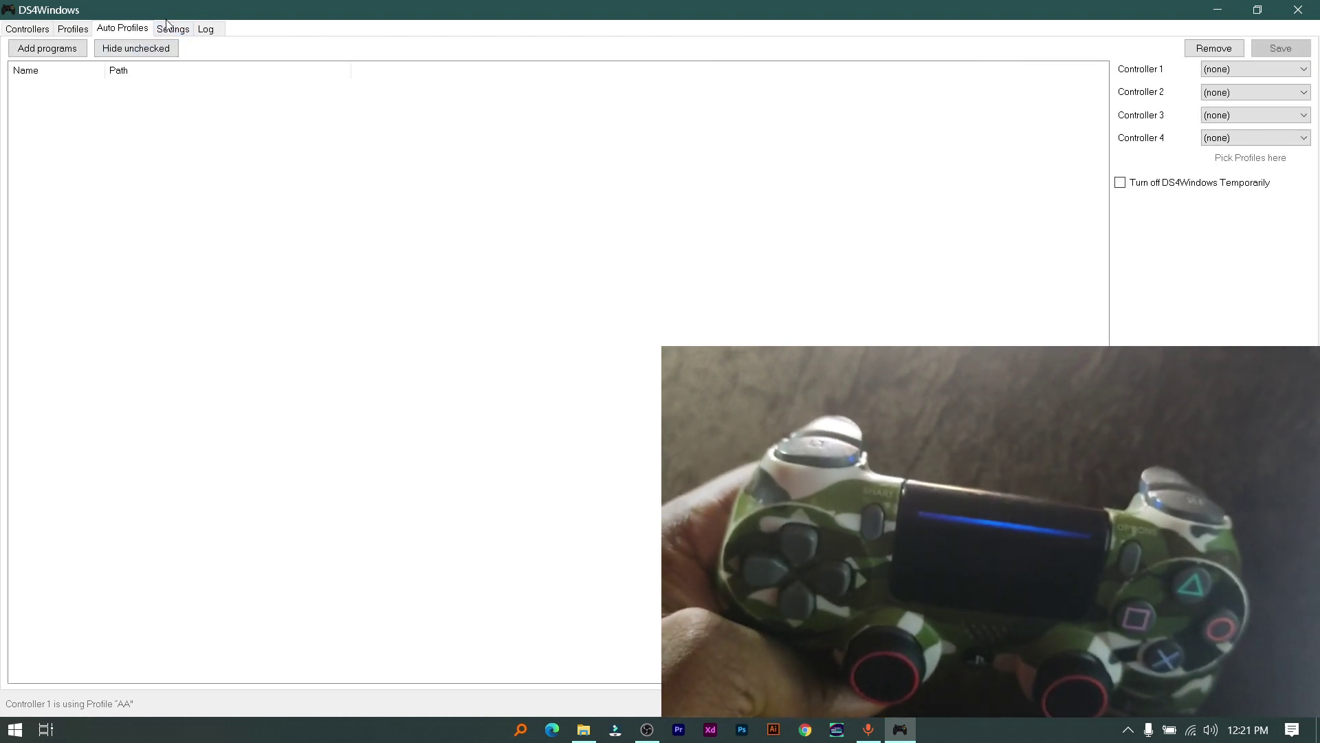
left_click(172, 29)
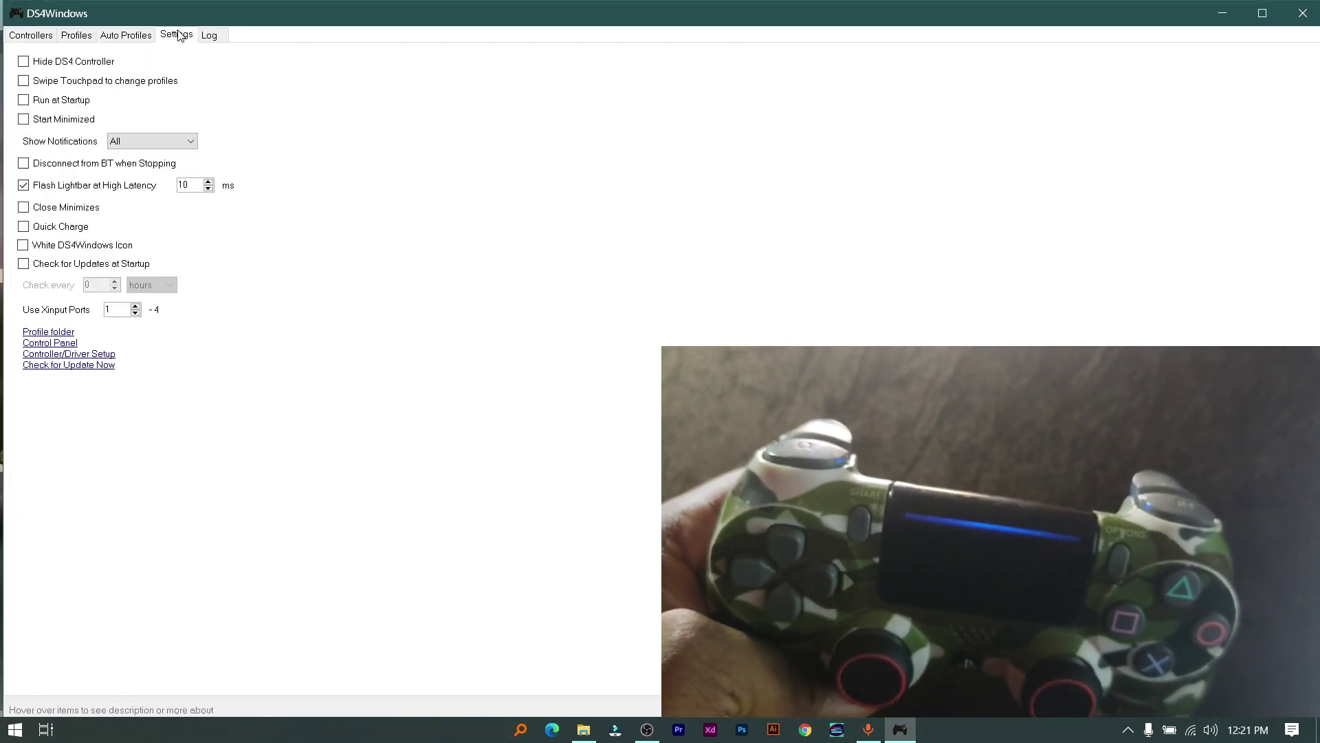
Test Controller (XBOX 360 For Windows) inputs from the Game Controllers panel, then close the test.
left_click(74, 346)
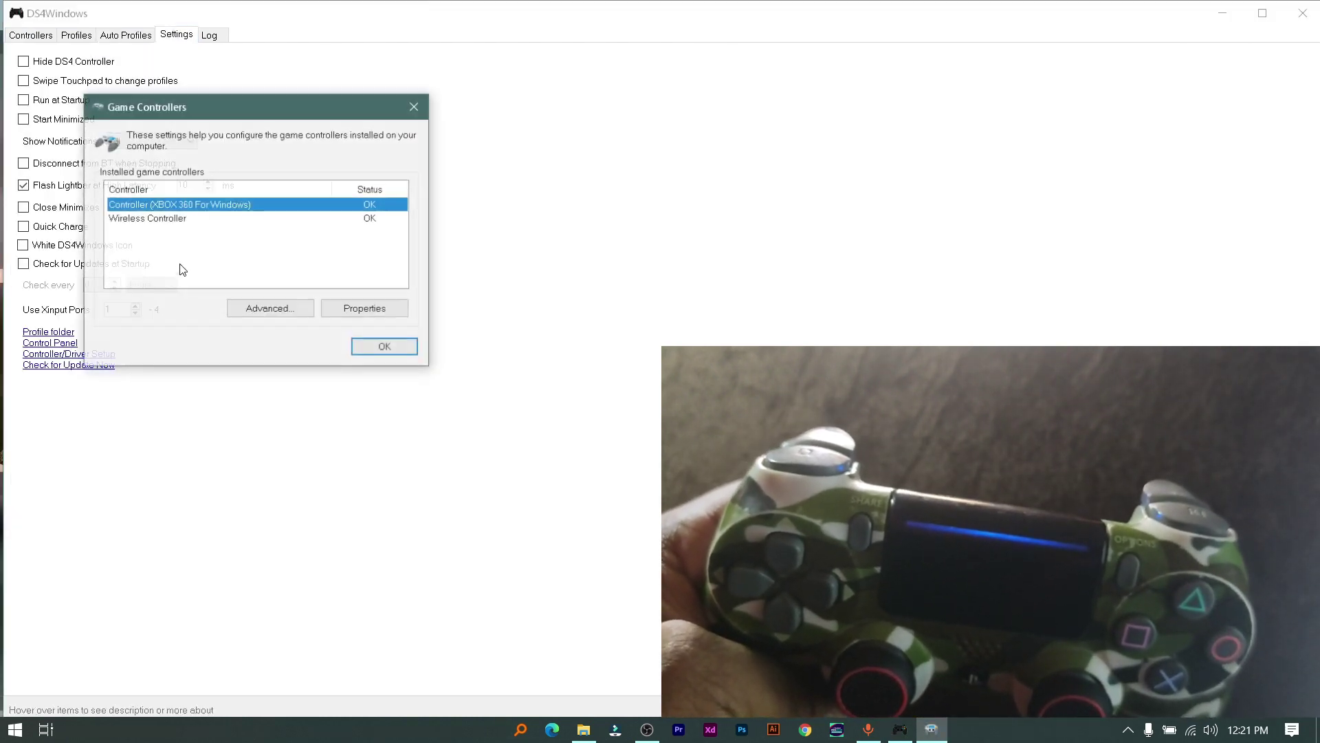
left_click(364, 309)
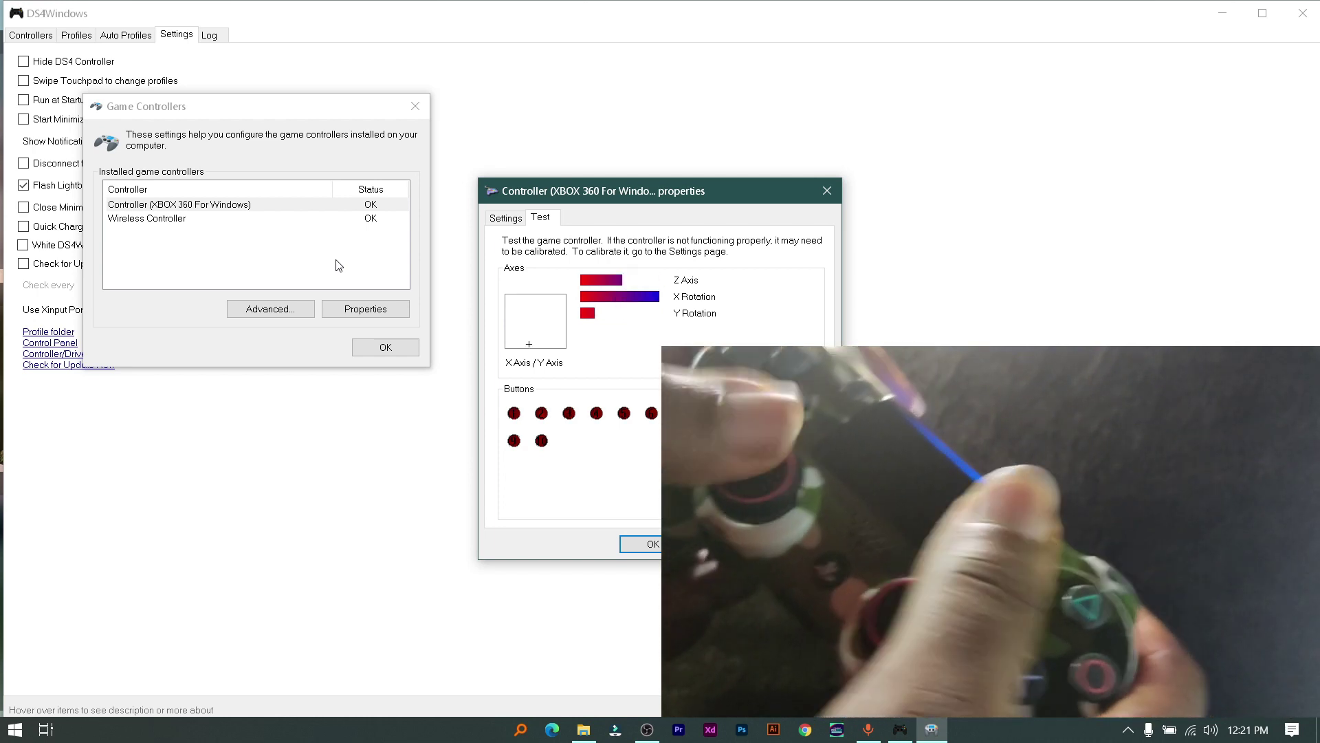
key("Escape")
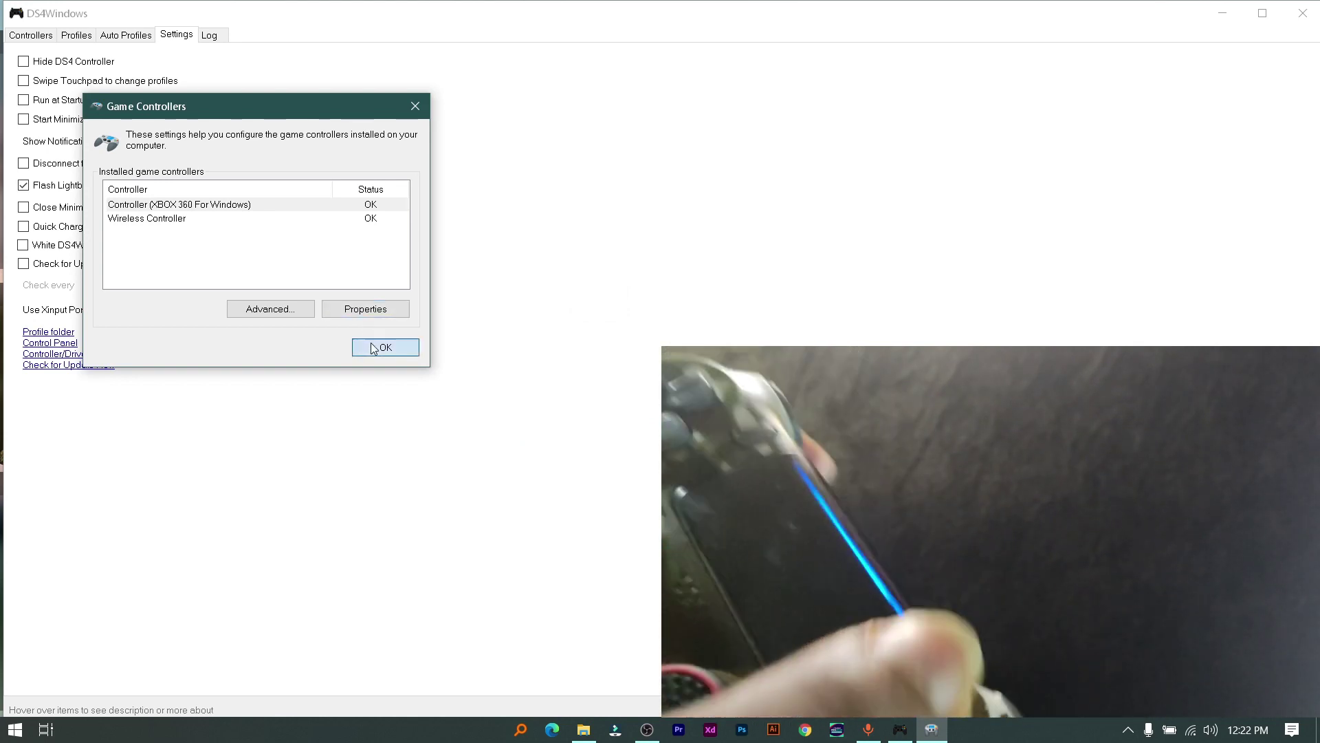
Dismiss Game Controllers and view the Bluetooth controller at 90% battery on the Controllers tab.
left_click(380, 347)
left_click(31, 35)
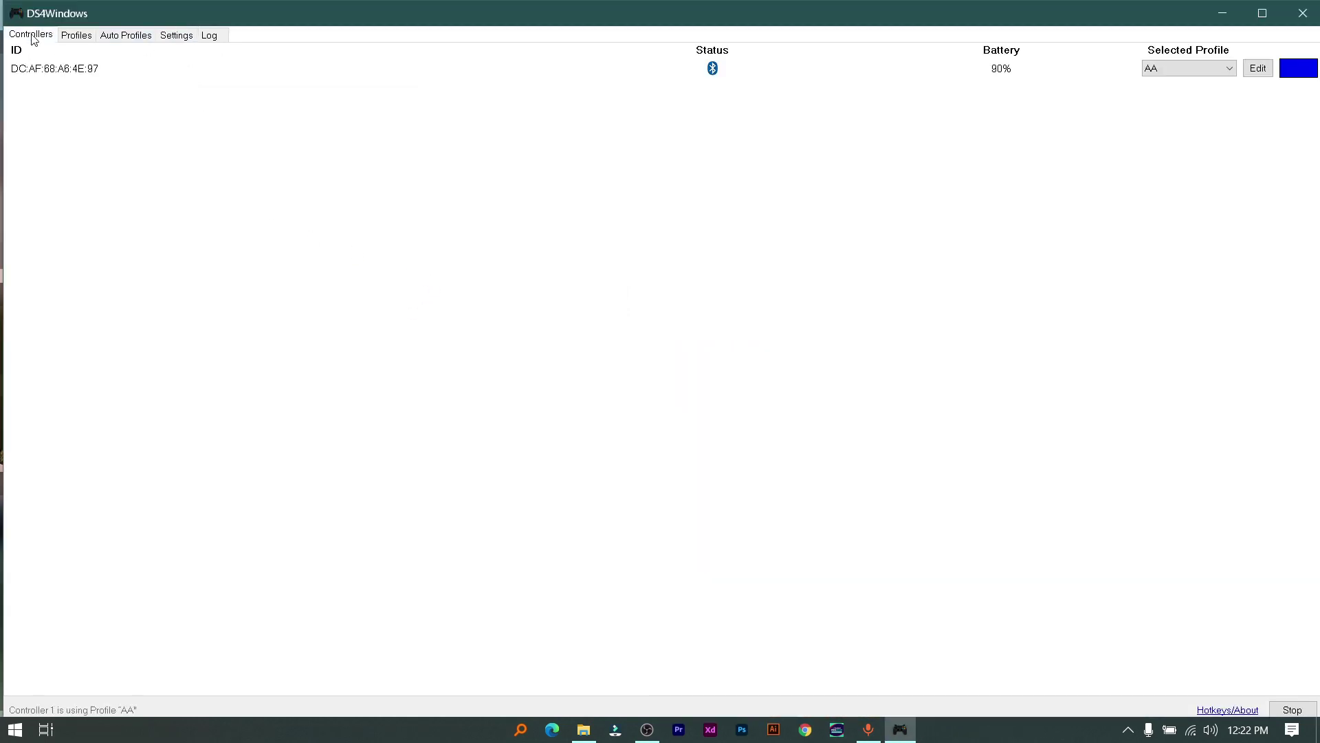